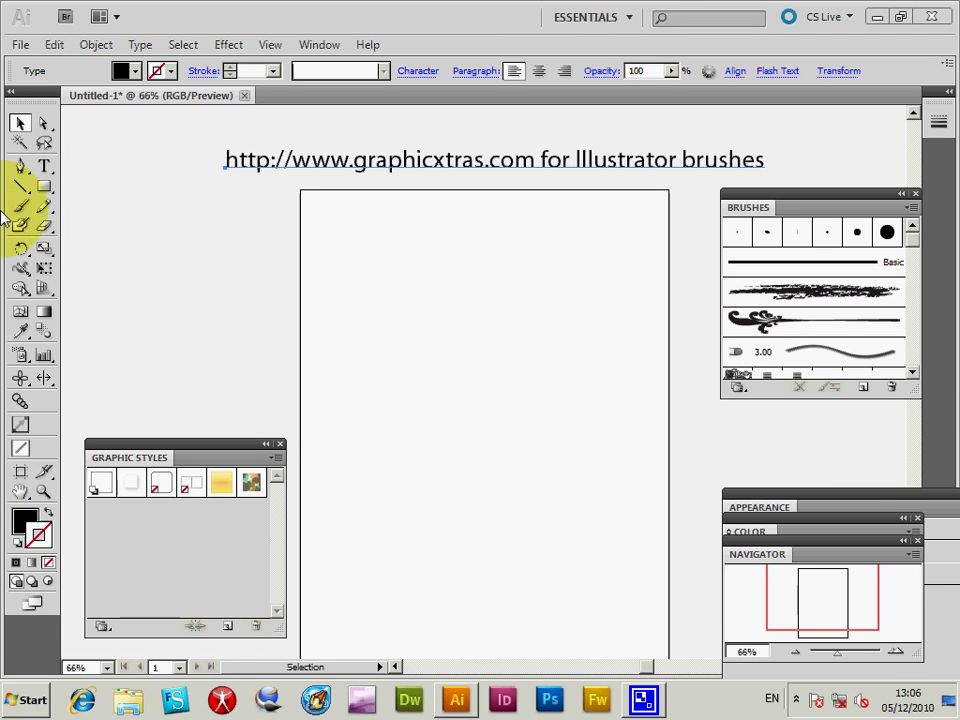
# Pick the Line Segment tool in the Tools panel
pyautogui.click(21, 188)
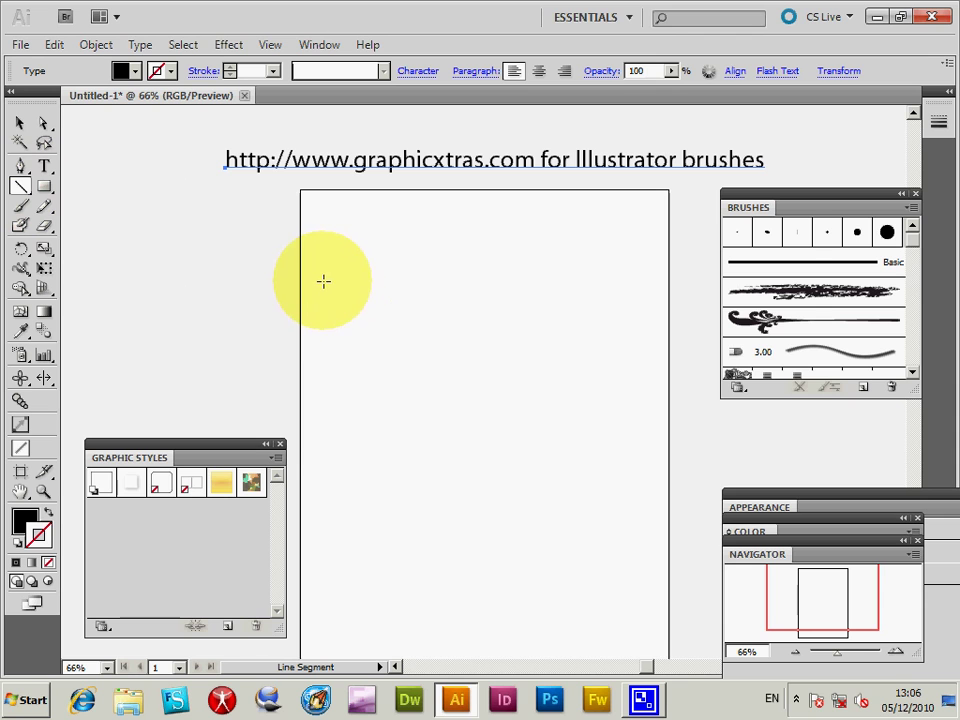
# Draw a horizontal line and apply the Chalk - Scribble brush to it
pyautogui.moveTo(322, 281); pyautogui.dragTo(652, 317)
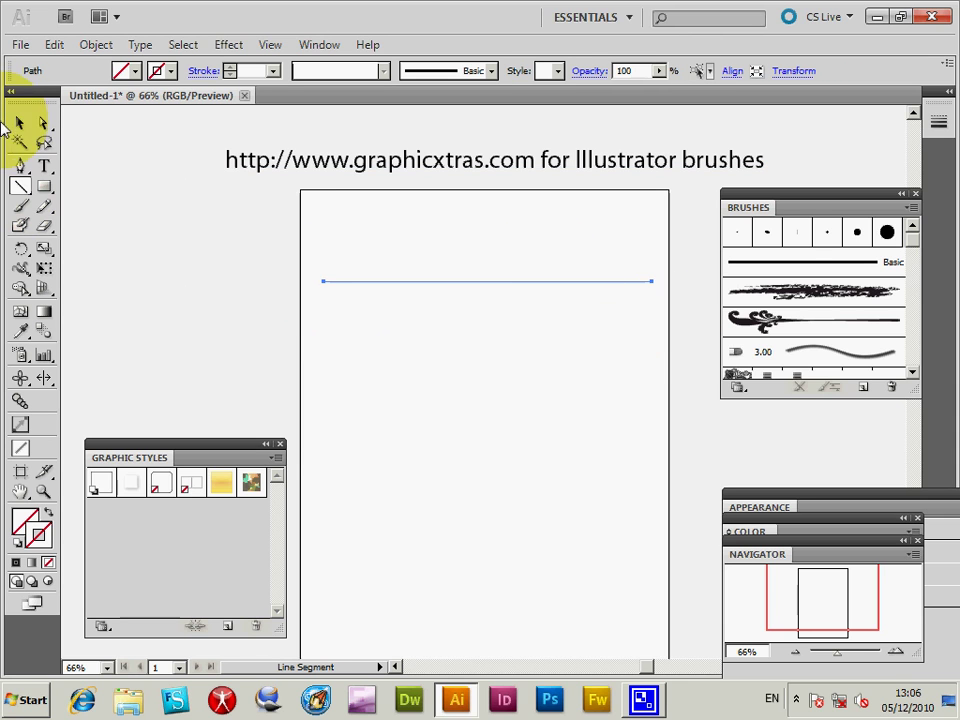
pyautogui.click(19, 122)
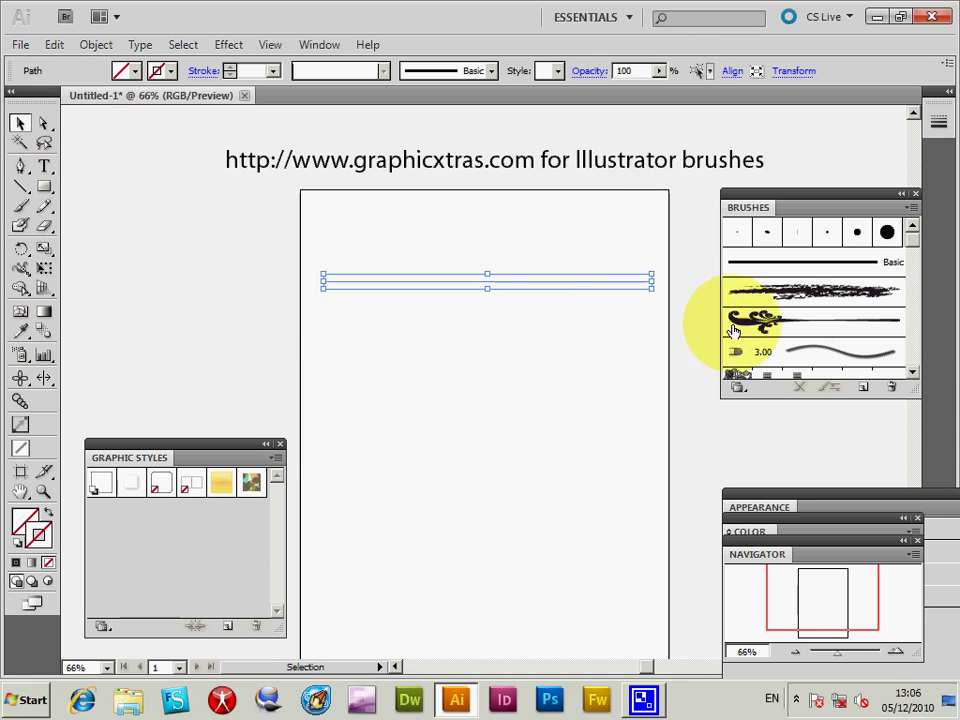
pyautogui.click(788, 295)
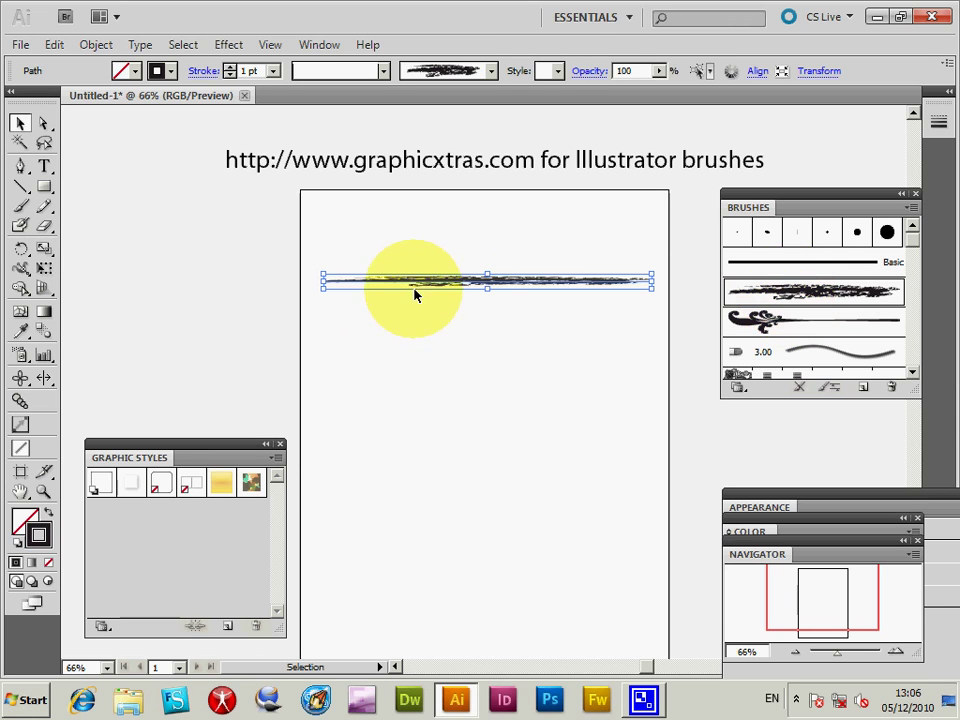
pyautogui.moveTo(487, 291); pyautogui.dragTo(501, 337)
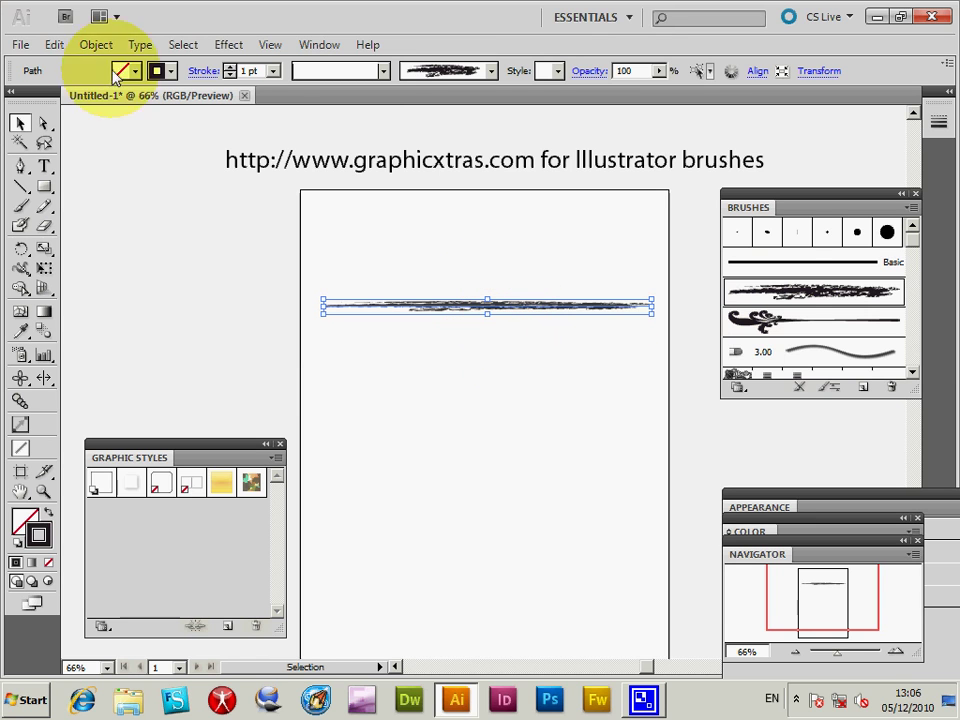
# Set the stroke weight to 10 pt, reposition the line, and float the Appearance panel
pyautogui.click(274, 72)
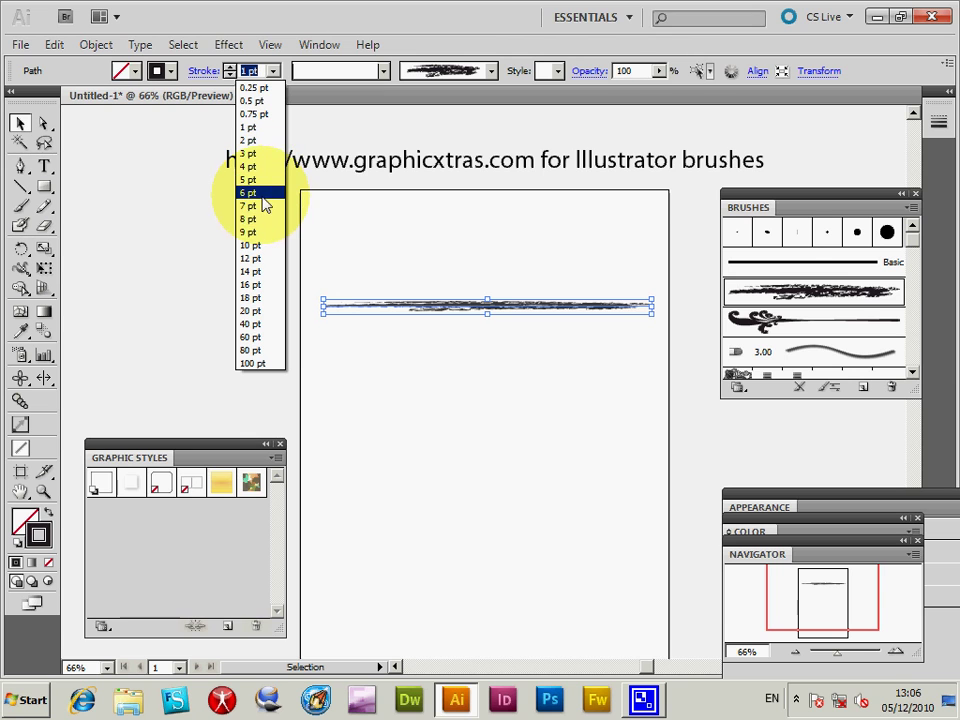
pyautogui.click(251, 245)
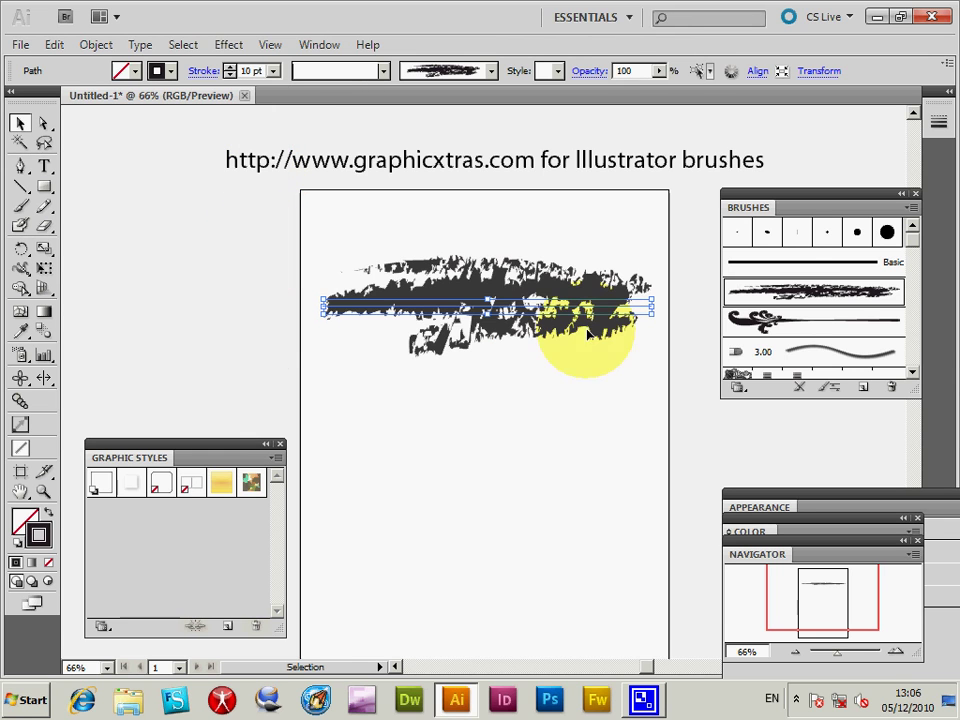
pyautogui.moveTo(541, 303); pyautogui.dragTo(485, 290)
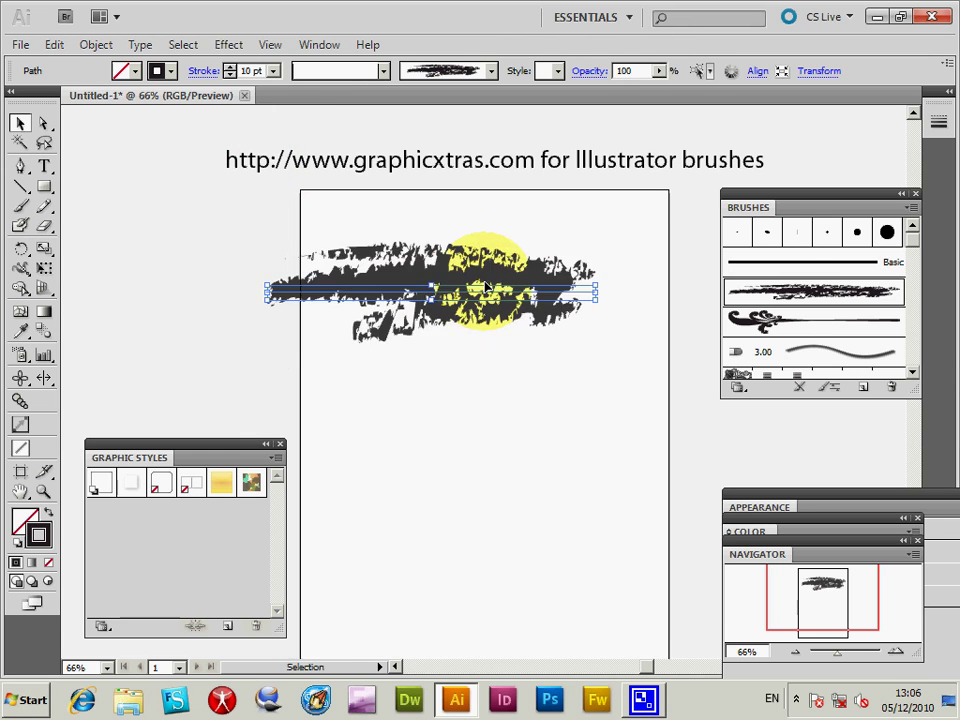
pyautogui.moveTo(776, 508); pyautogui.dragTo(419, 400)
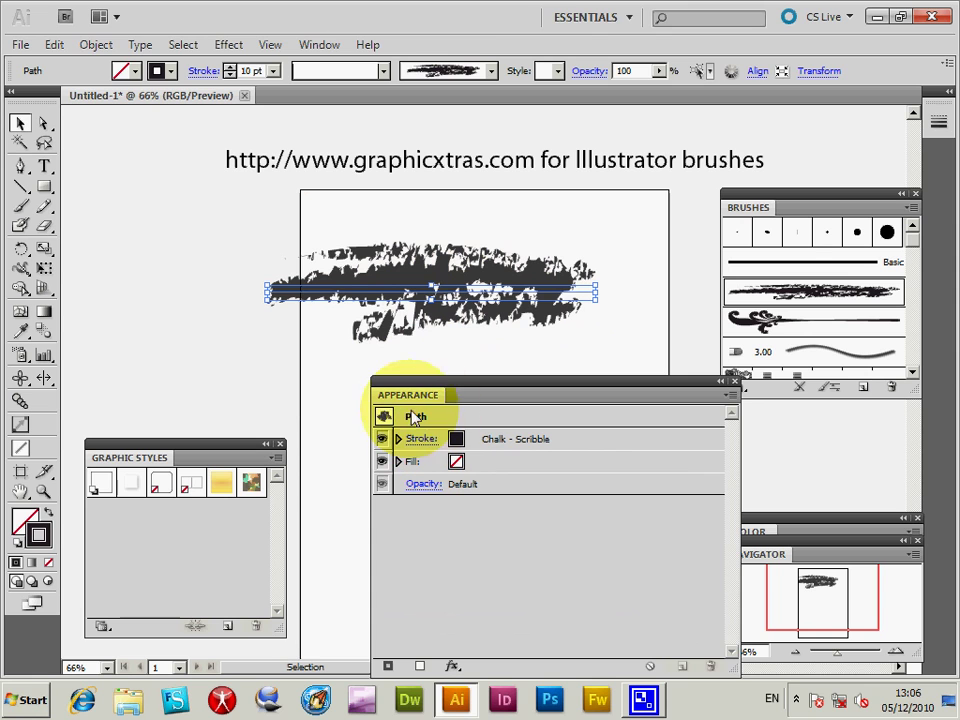
# Select the Chalk - Scribble stroke in Appearance and duplicate it with Duplicate Item
pyautogui.click(320, 45)
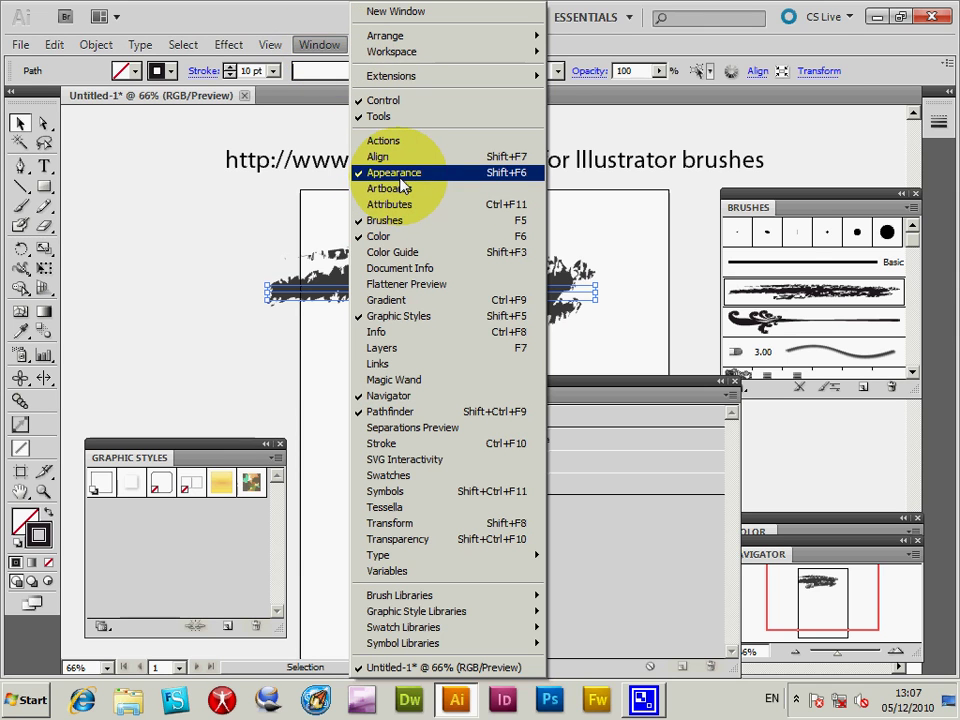
pyautogui.click(660, 74)
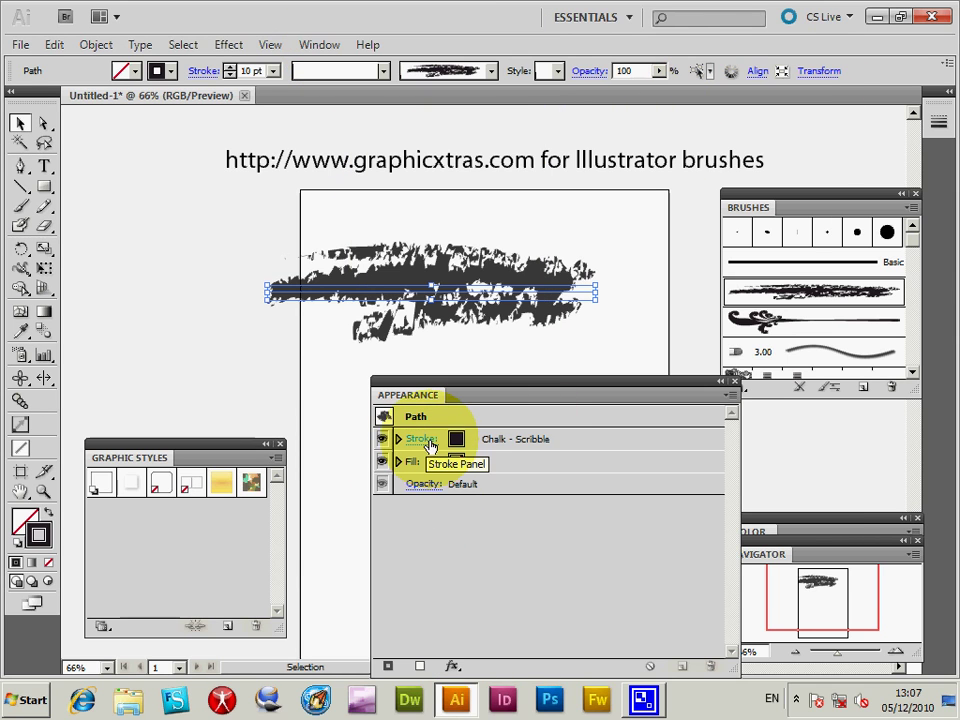
pyautogui.click(504, 444)
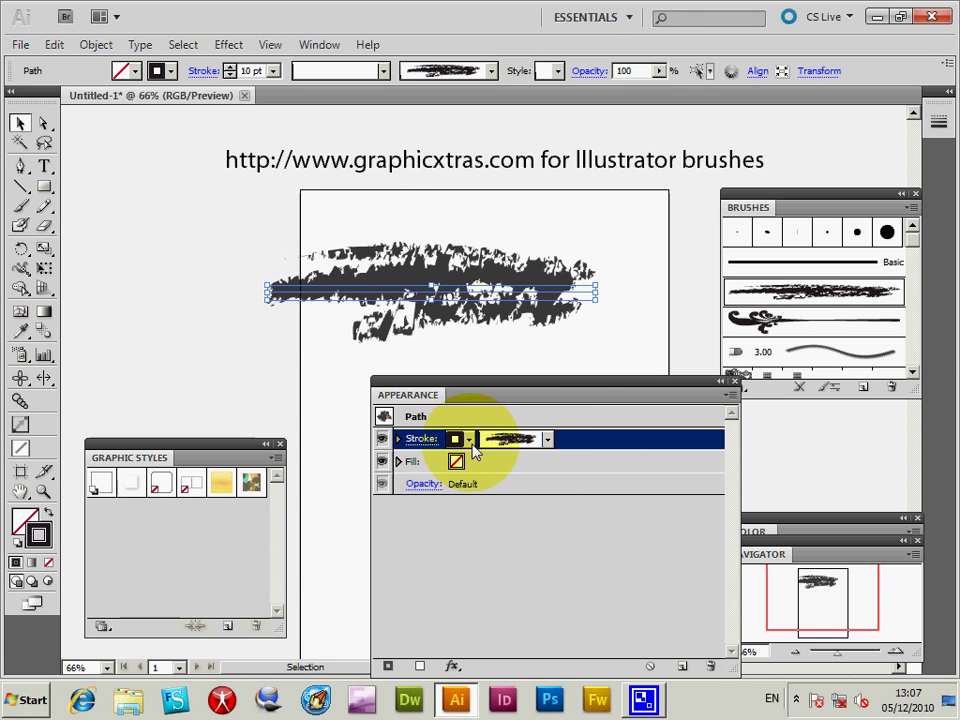
pyautogui.click(548, 441)
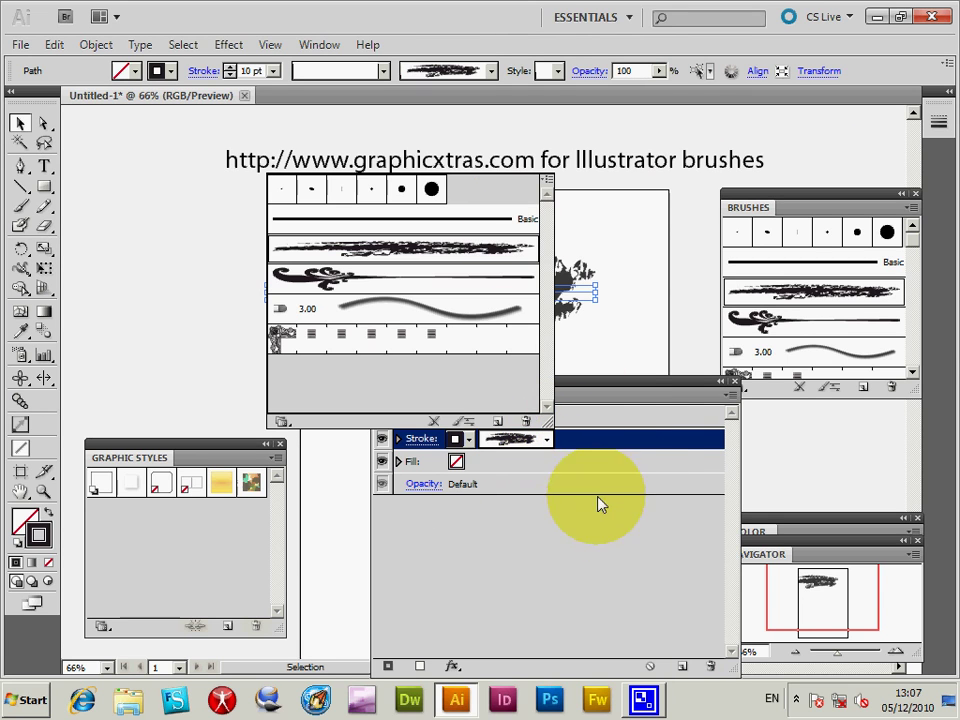
pyautogui.click(600, 401)
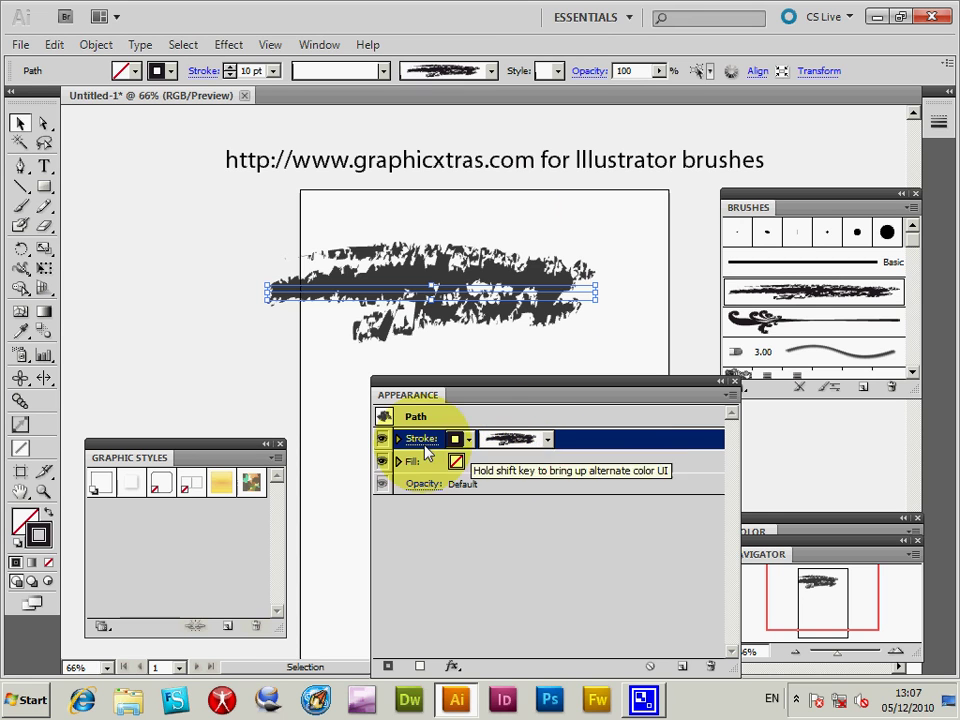
pyautogui.click(727, 396)
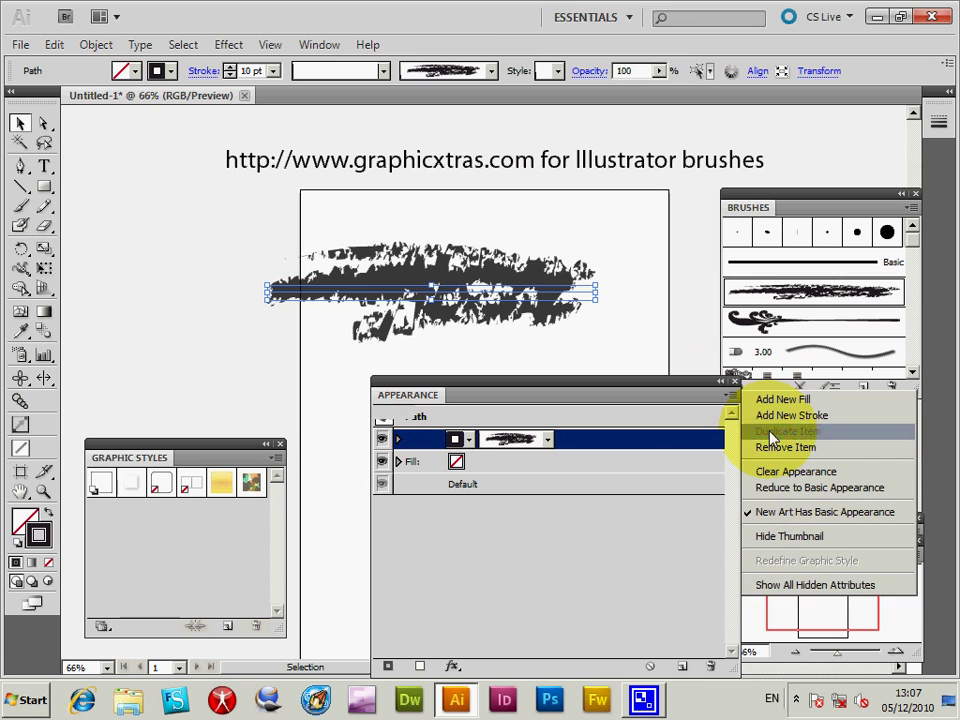
pyautogui.click(772, 433)
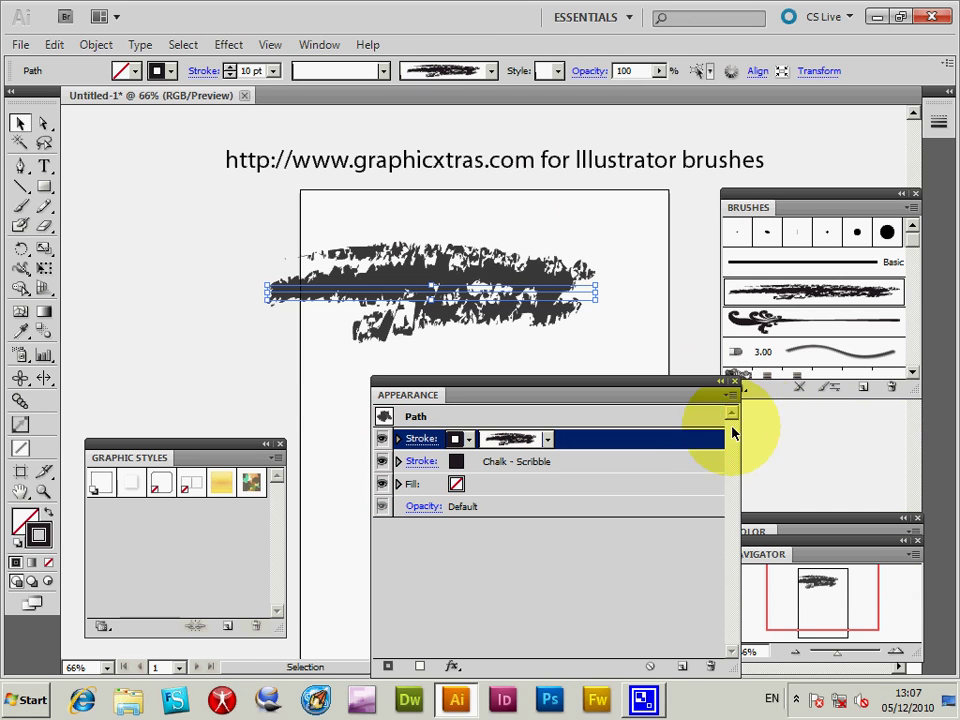
# Colour the top chalk stroke CMYK Red
pyautogui.click(469, 441)
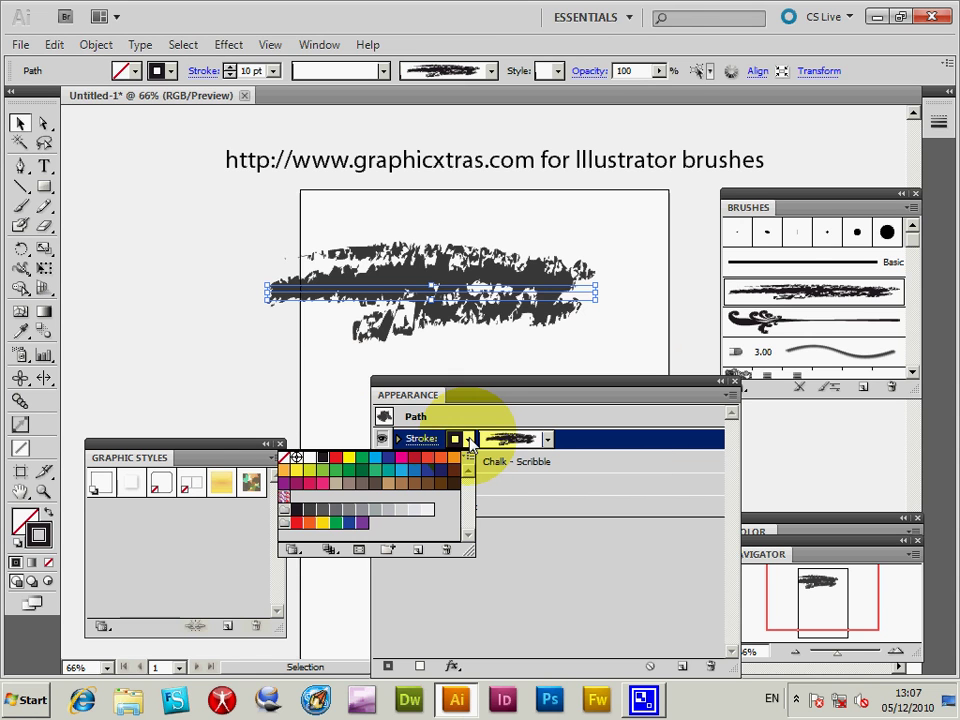
pyautogui.click(337, 460)
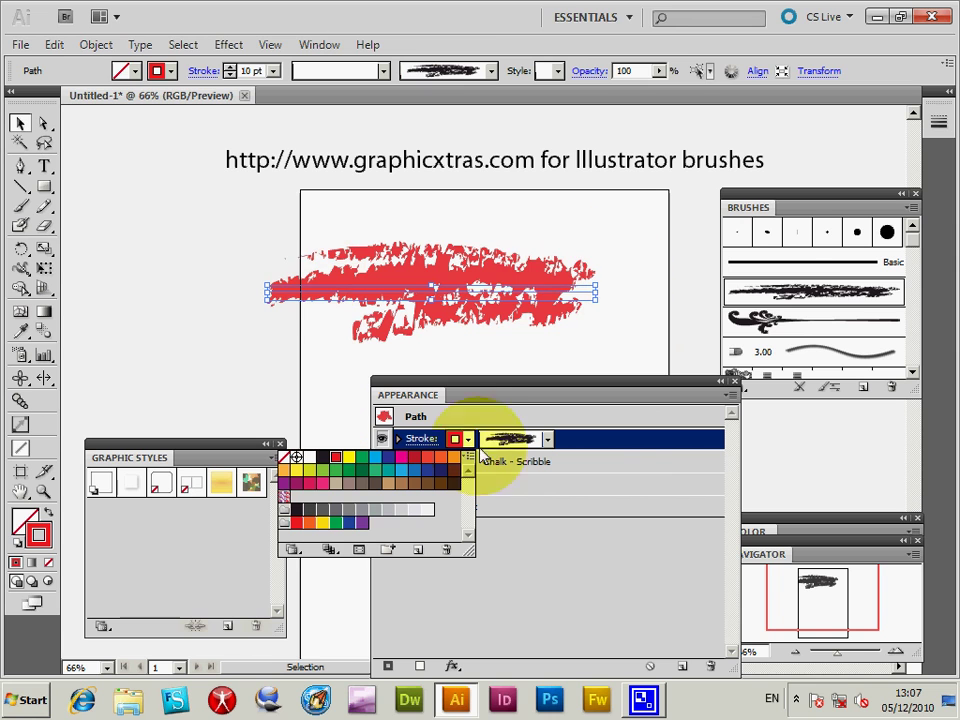
pyautogui.click(410, 400)
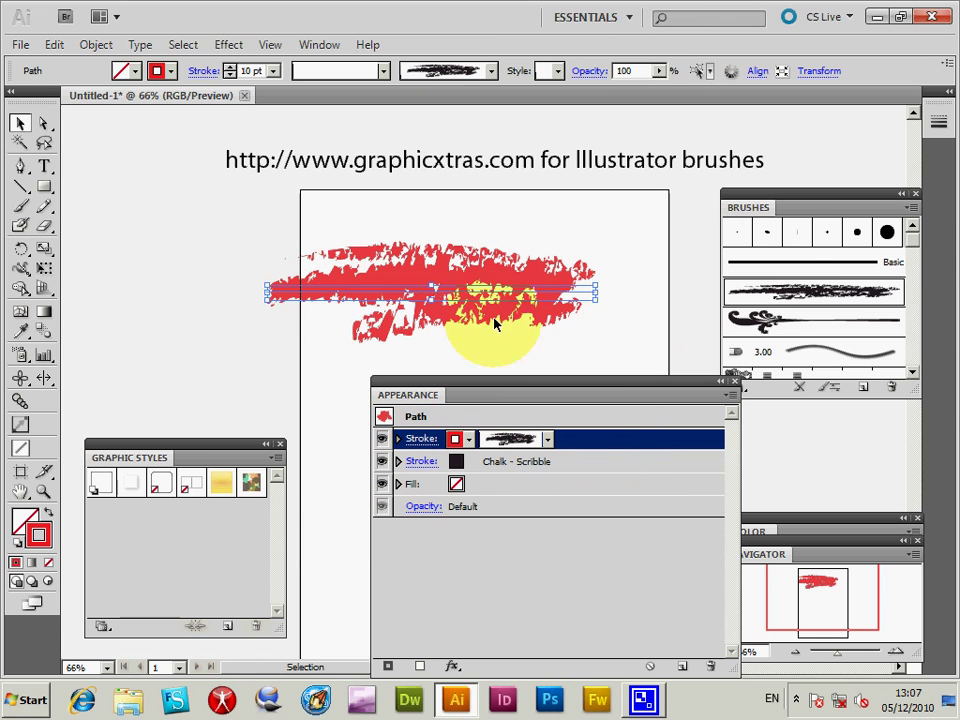
# Reduce the red stroke's weight to 5 pt
pyautogui.click(432, 447)
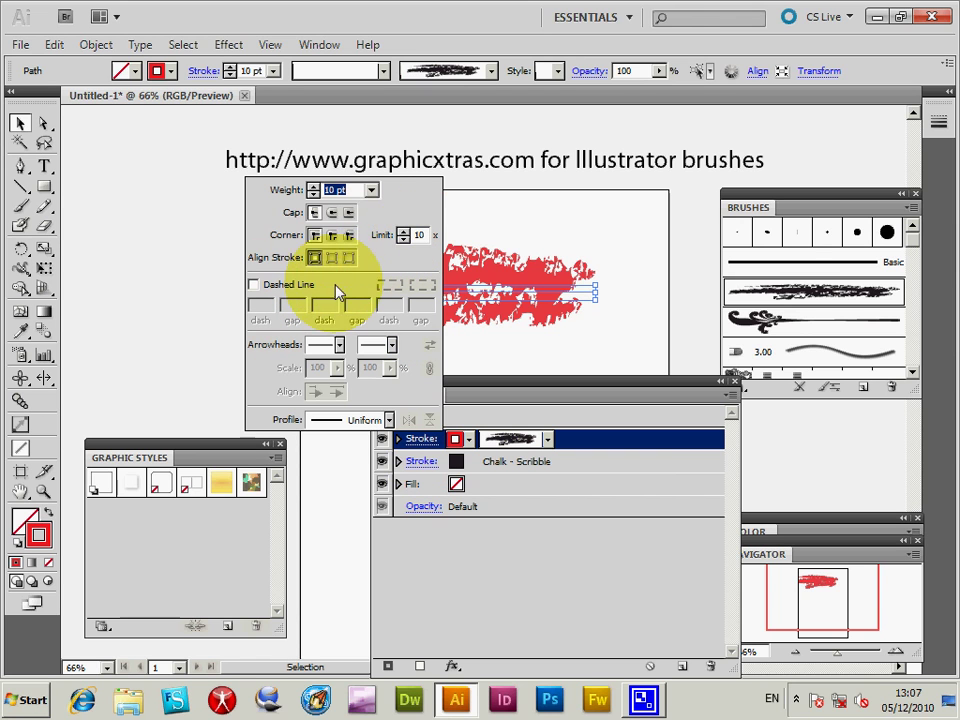
pyautogui.click(371, 191)
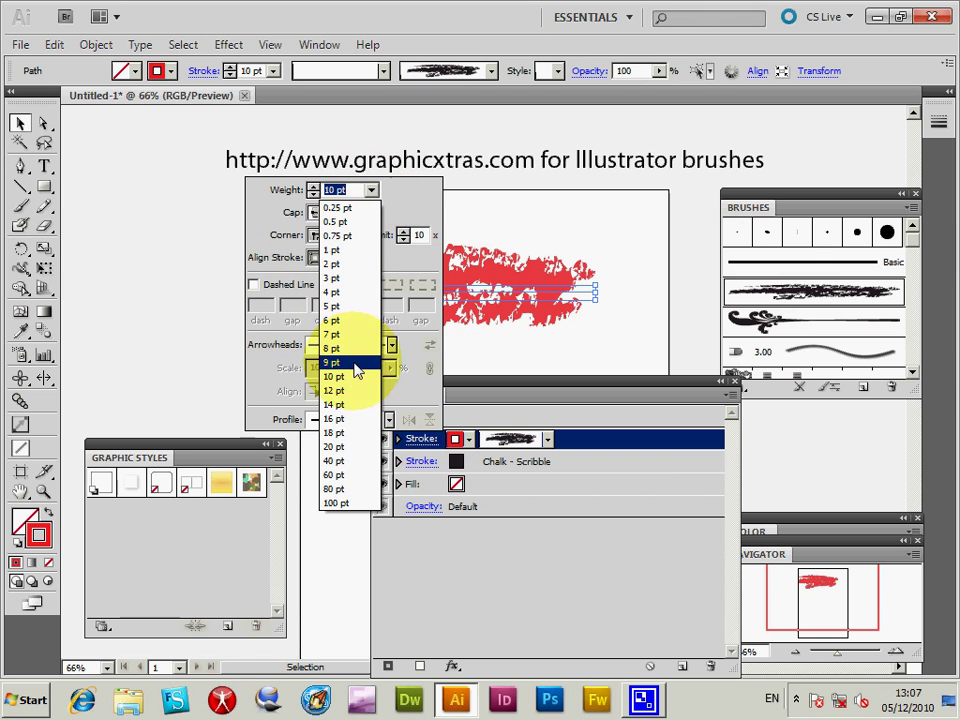
pyautogui.click(353, 311)
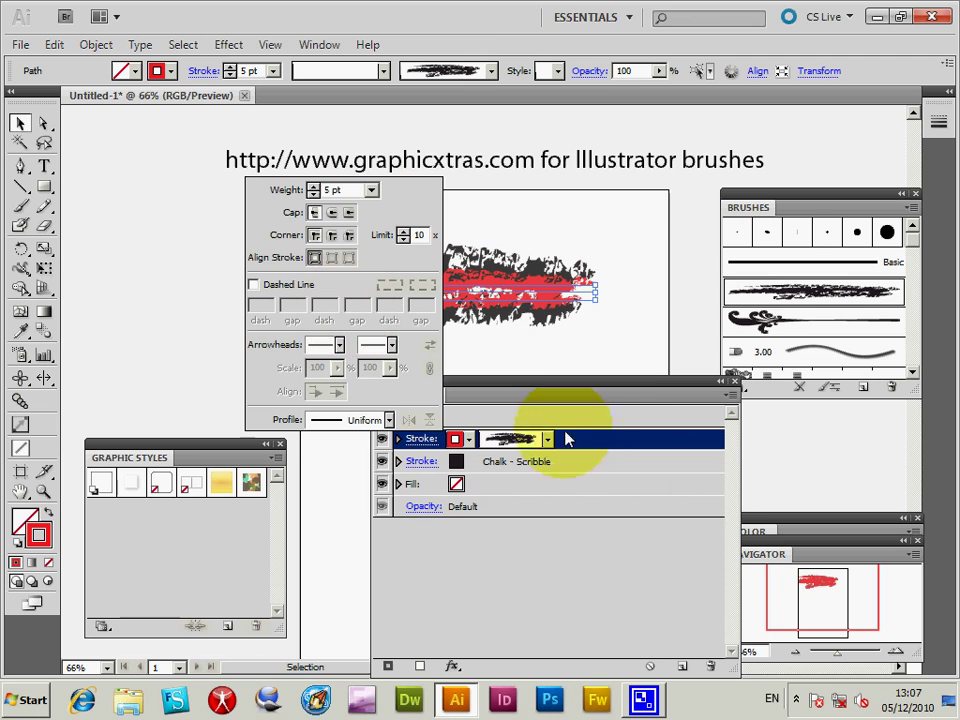
pyautogui.click(585, 418)
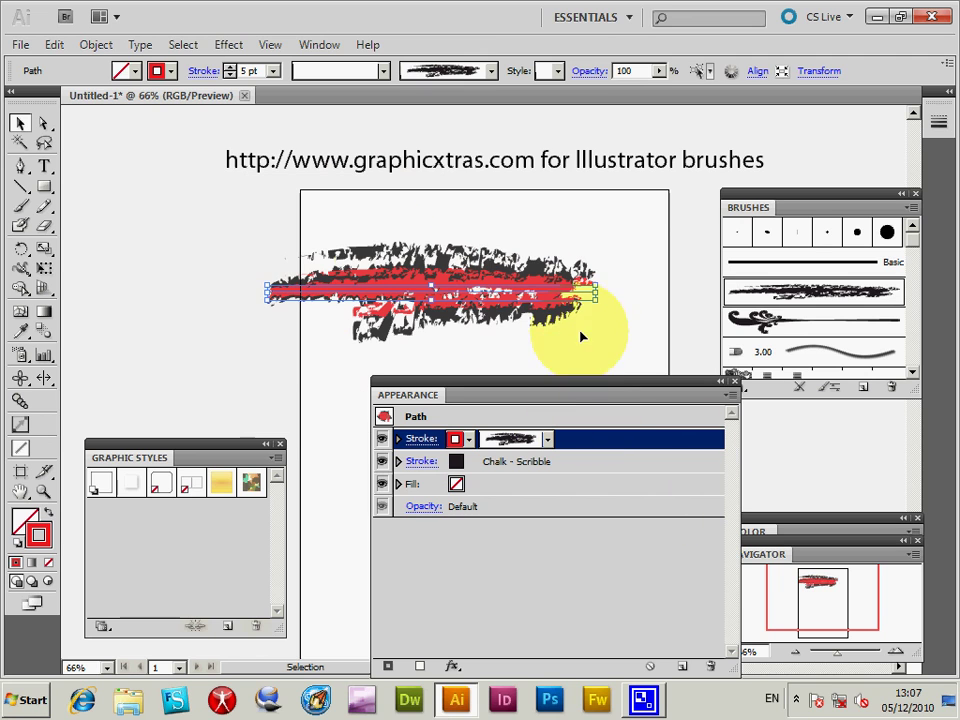
# Save the red-over-black chalk look as a new graphic style
pyautogui.click(275, 461)
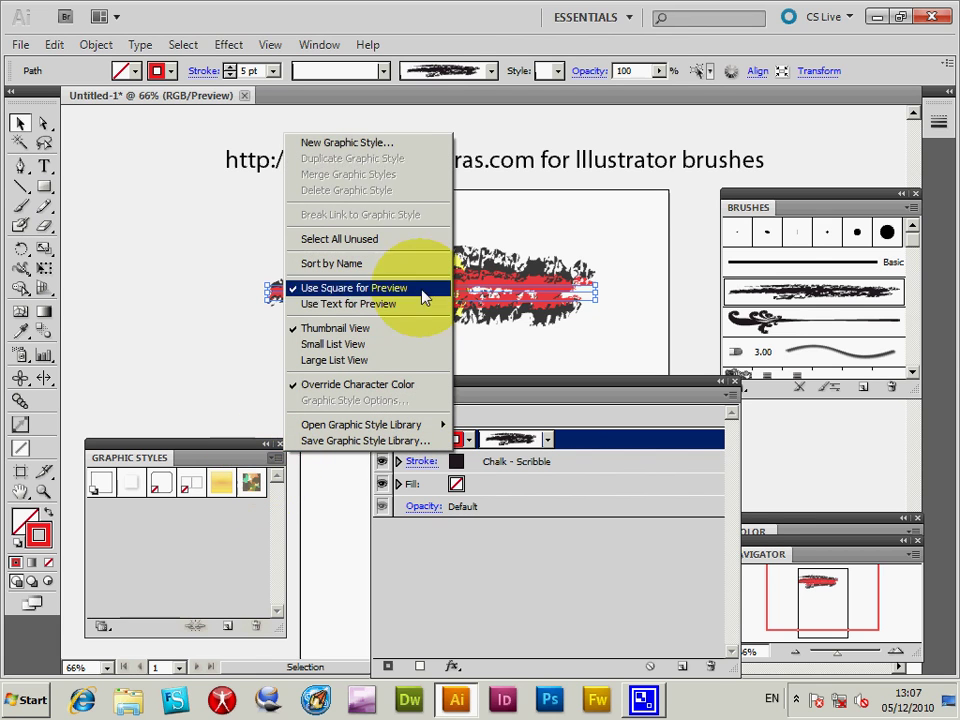
pyautogui.click(390, 145)
pyautogui.click(604, 333)
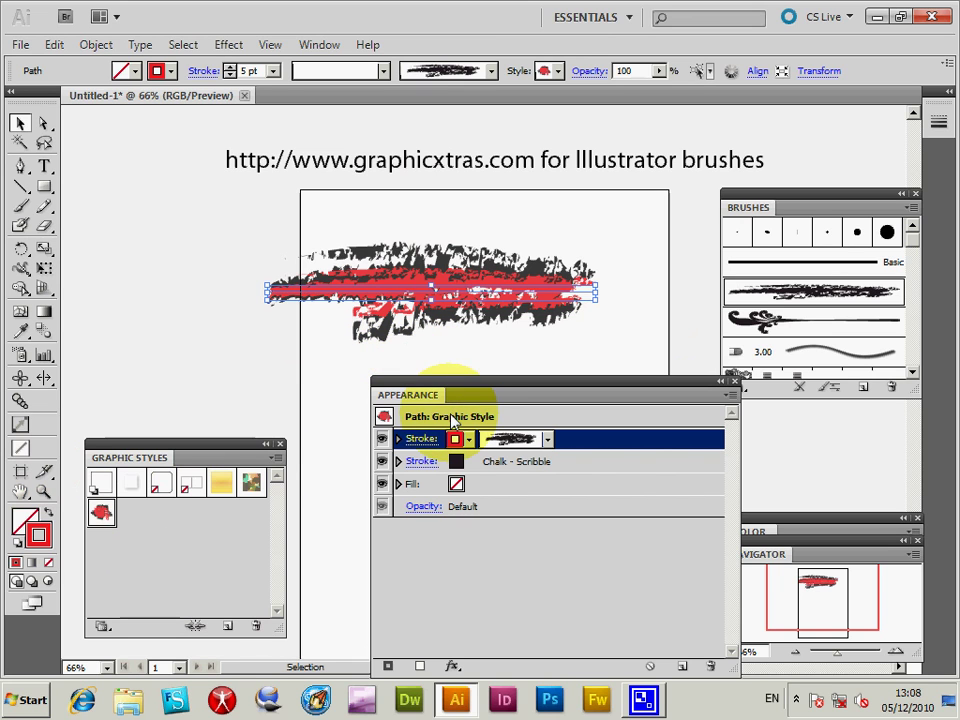
pyautogui.click(398, 439)
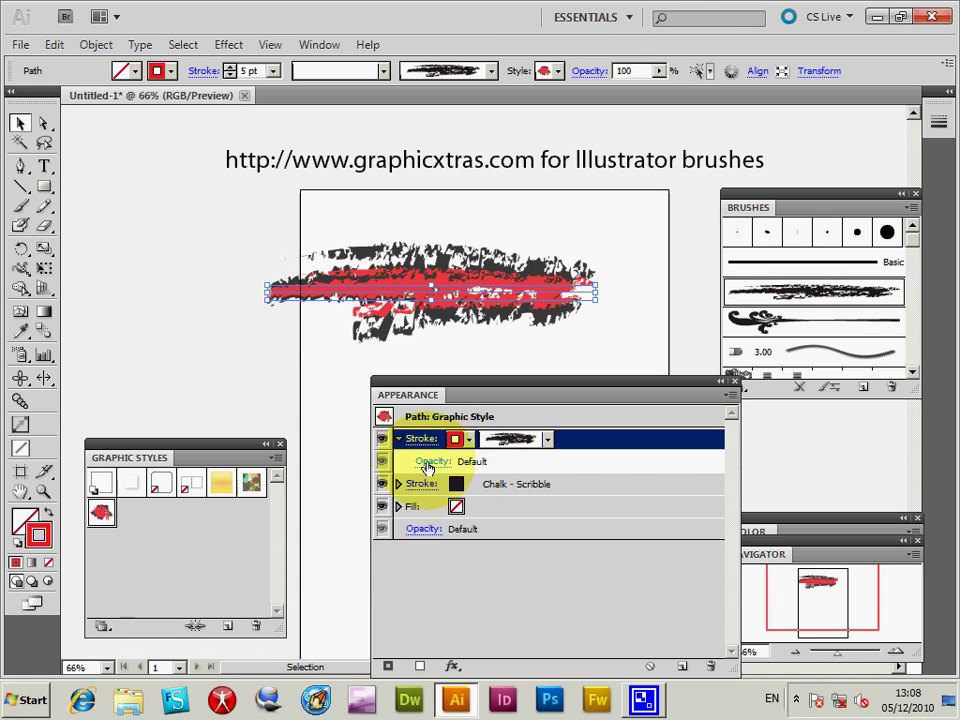
# Set the red stroke's blending mode to Difference
pyautogui.click(433, 461)
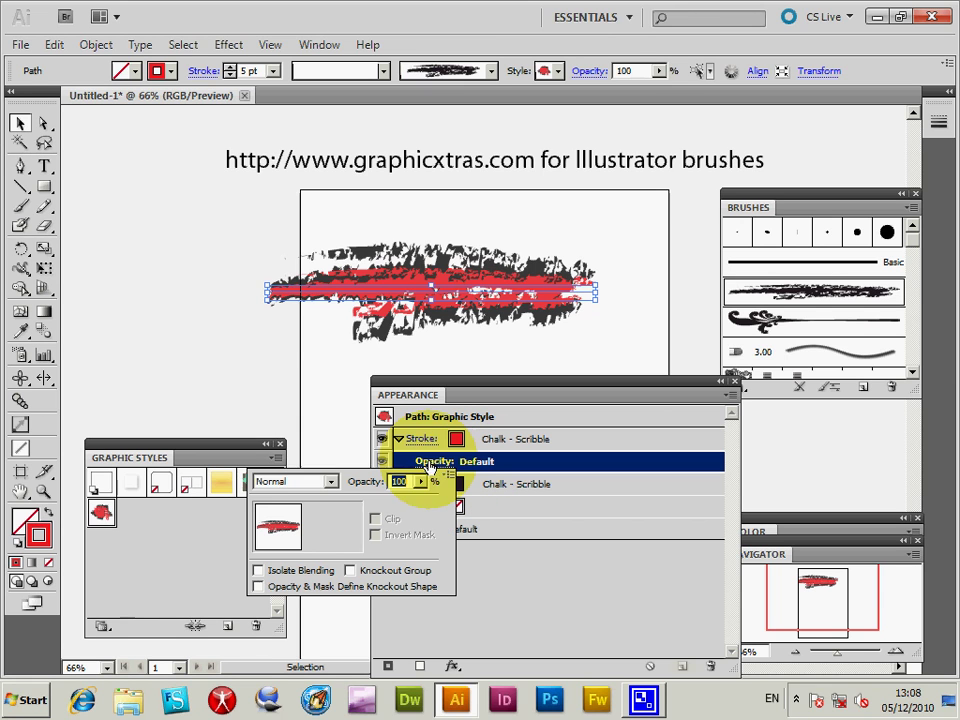
pyautogui.click(279, 482)
pyautogui.click(294, 389)
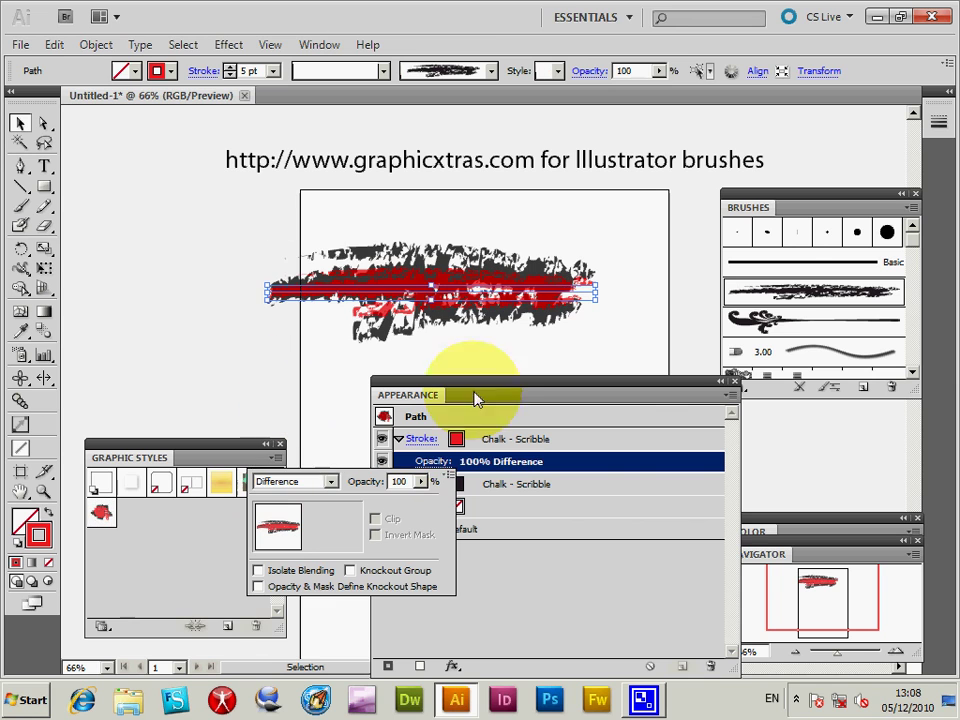
pyautogui.click(583, 576)
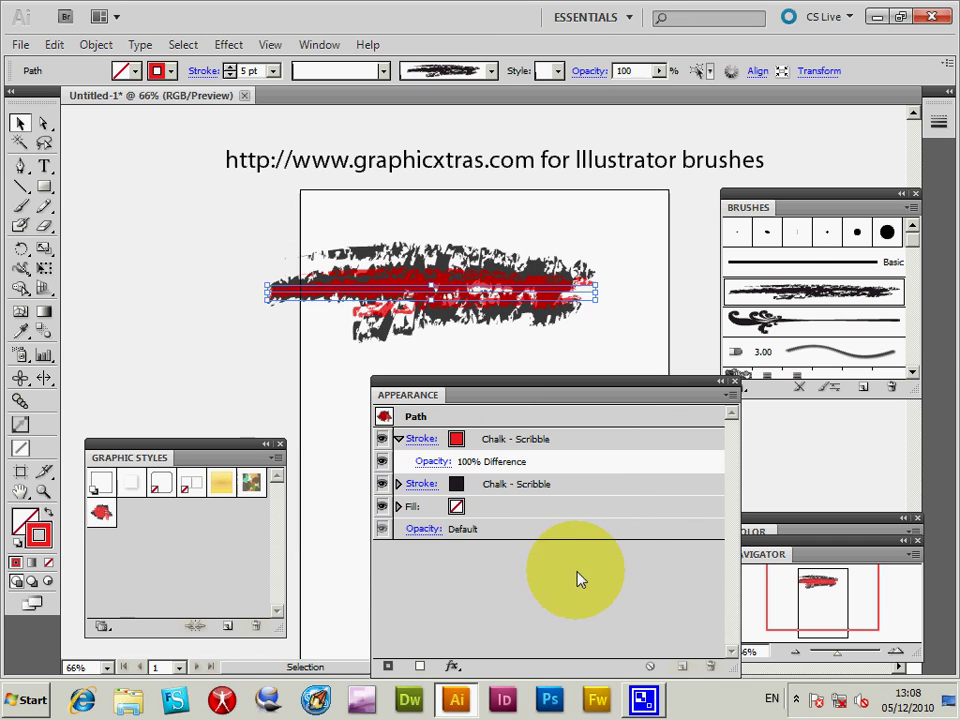
# Recolour the lower Chalk - Scribble stroke green
pyautogui.click(460, 488)
pyautogui.click(481, 493)
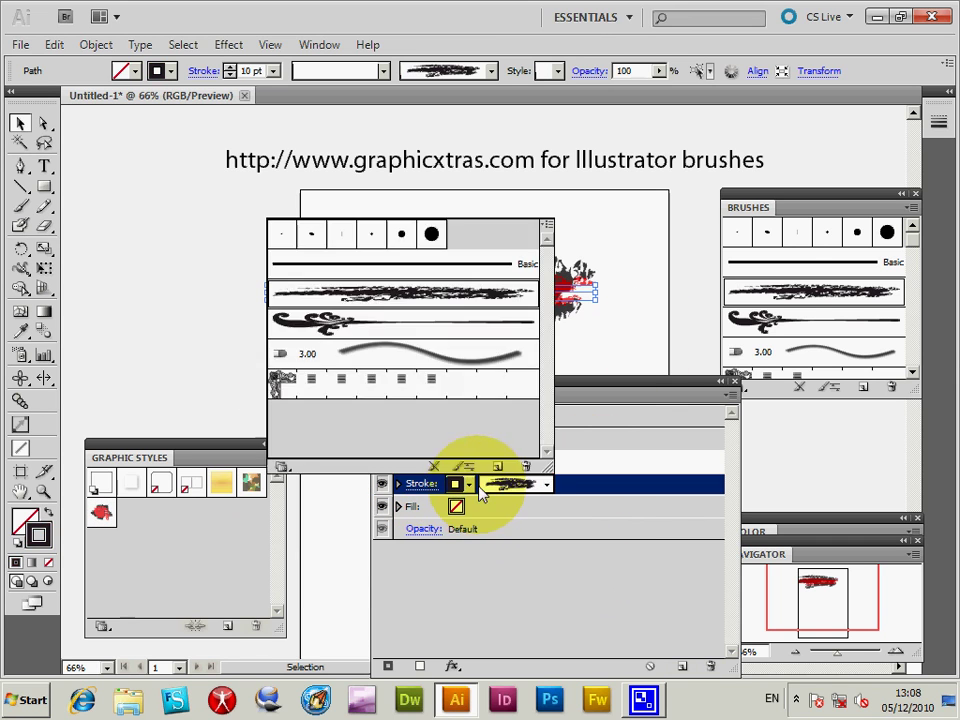
pyautogui.click(499, 564)
pyautogui.click(459, 487)
pyautogui.click(469, 484)
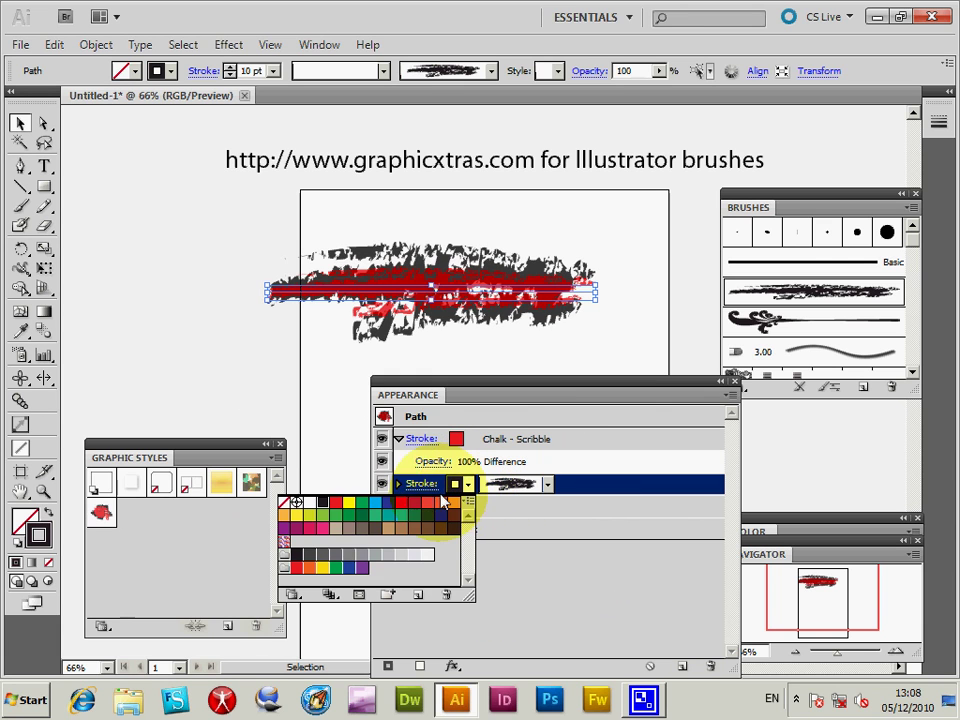
pyautogui.click(349, 514)
pyautogui.click(563, 619)
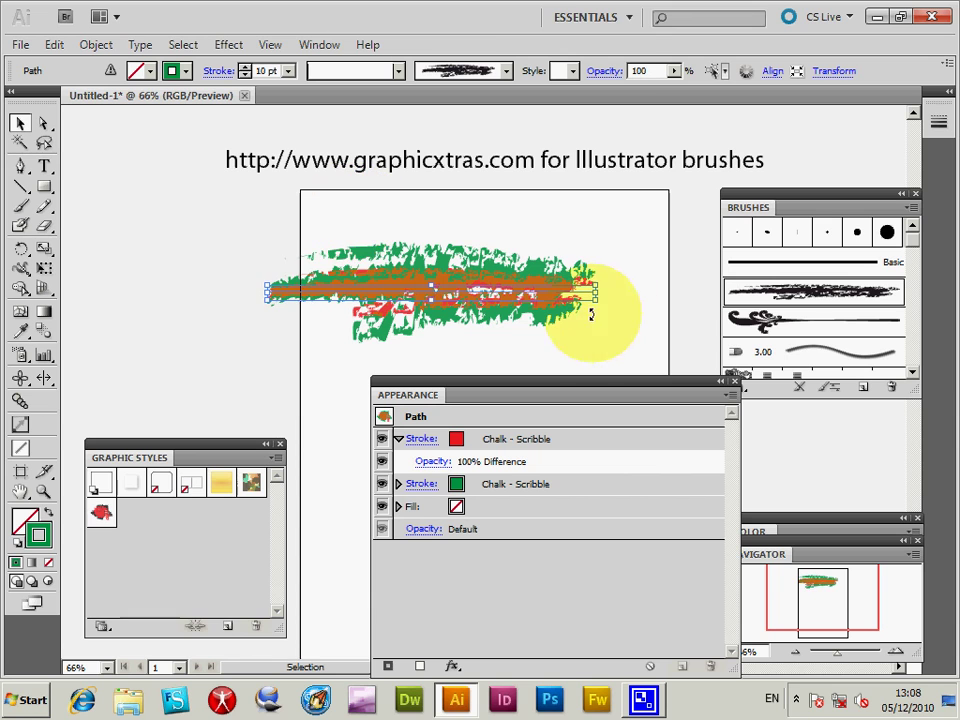
pyautogui.moveTo(377, 289); pyautogui.dragTo(455, 314)
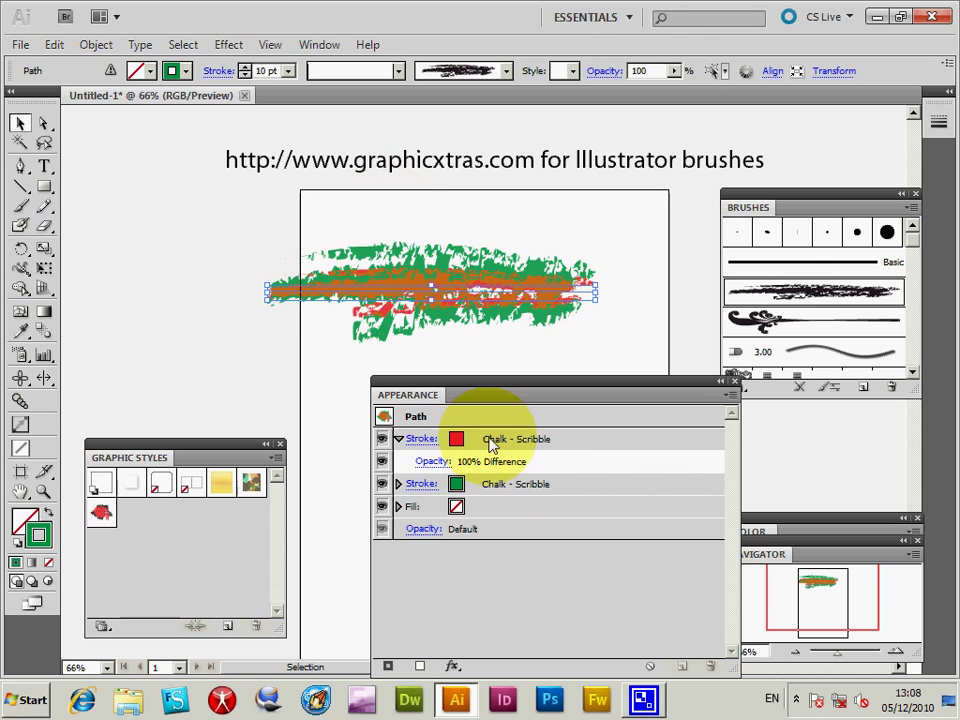
# Save the green-and-red Difference look as Graphic Style 1
pyautogui.click(275, 458)
pyautogui.click(342, 143)
pyautogui.click(621, 339)
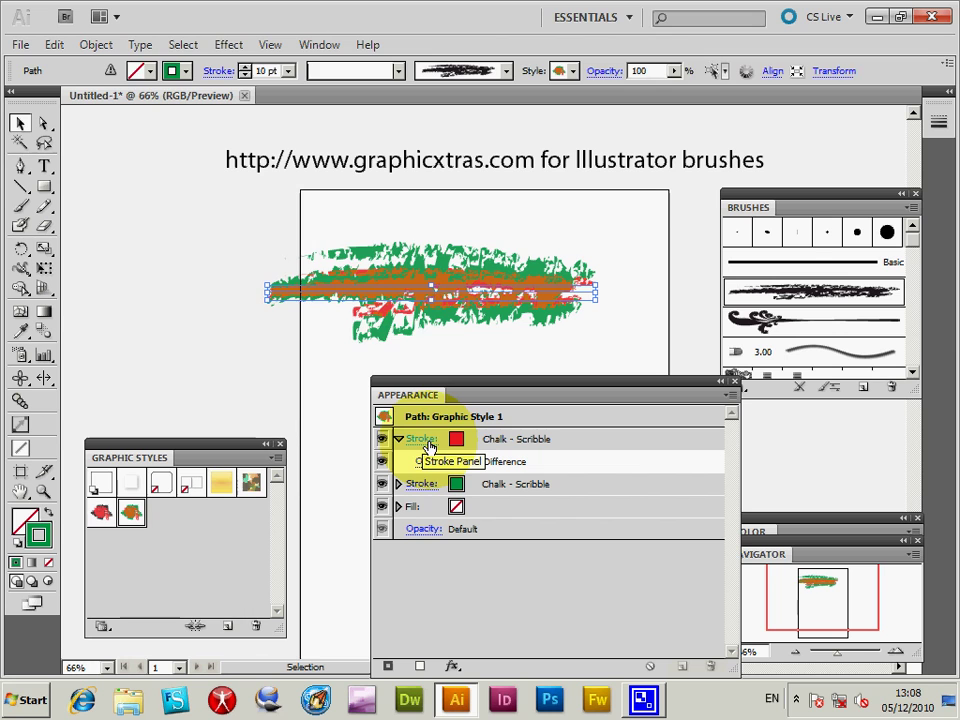
# Give the red stroke the elliptical width profile
pyautogui.click(422, 439)
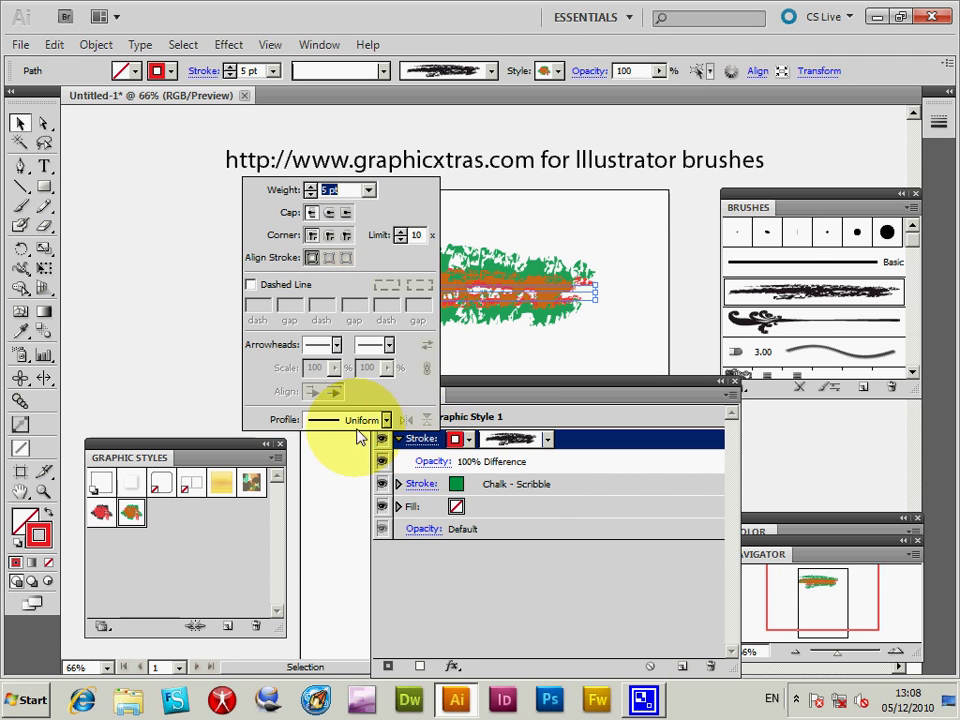
pyautogui.click(386, 420)
pyautogui.click(381, 482)
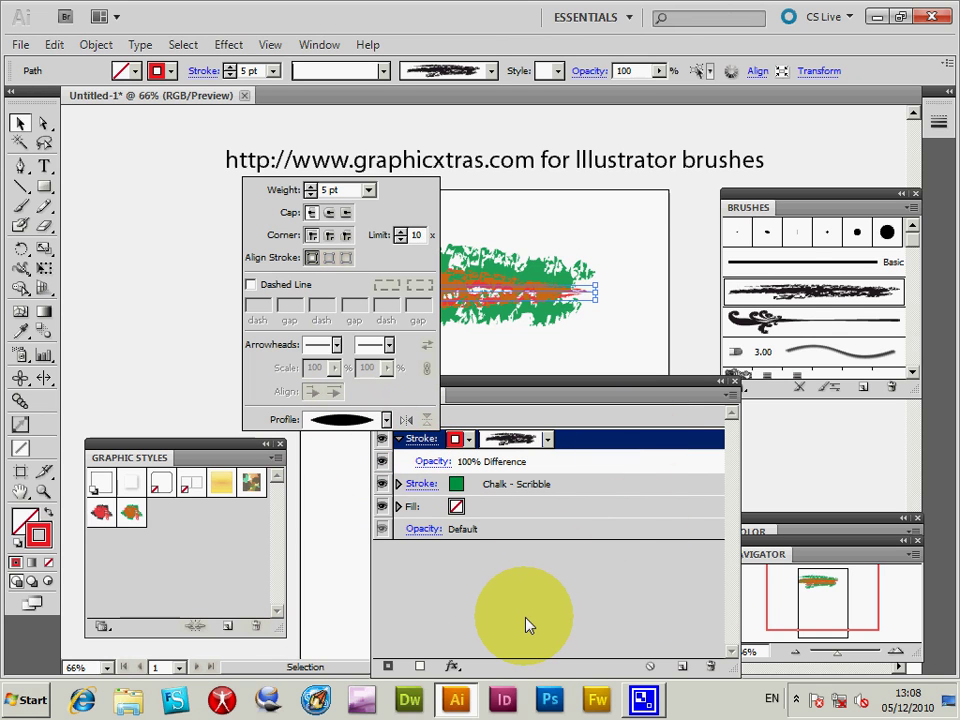
pyautogui.click(272, 462)
# Save the tapered look as Graphic Style 2
pyautogui.click(275, 459)
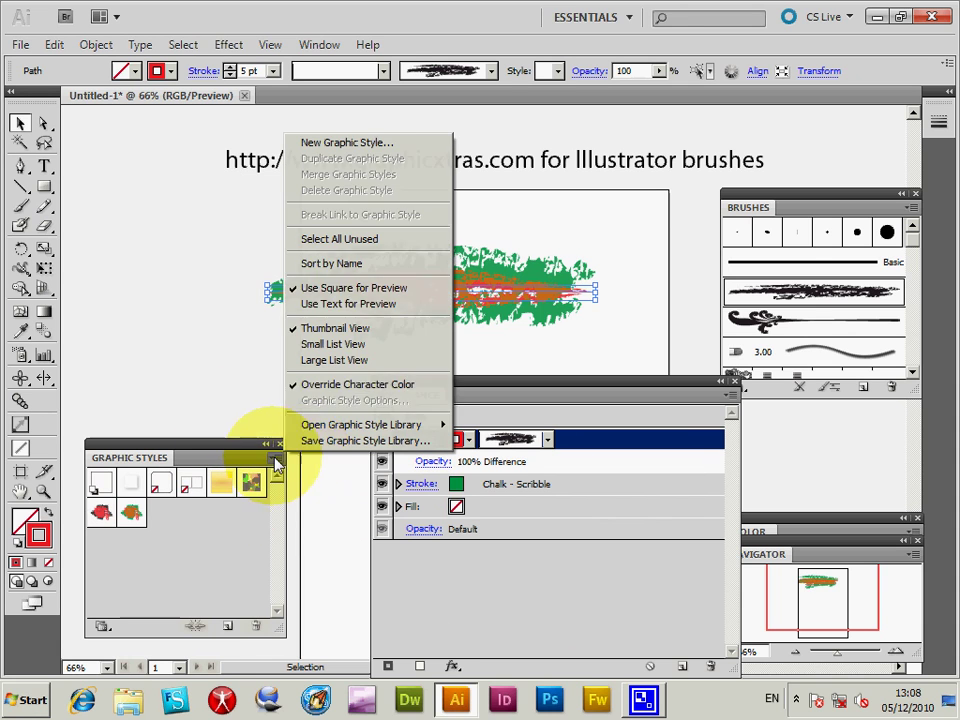
pyautogui.click(345, 142)
pyautogui.click(612, 334)
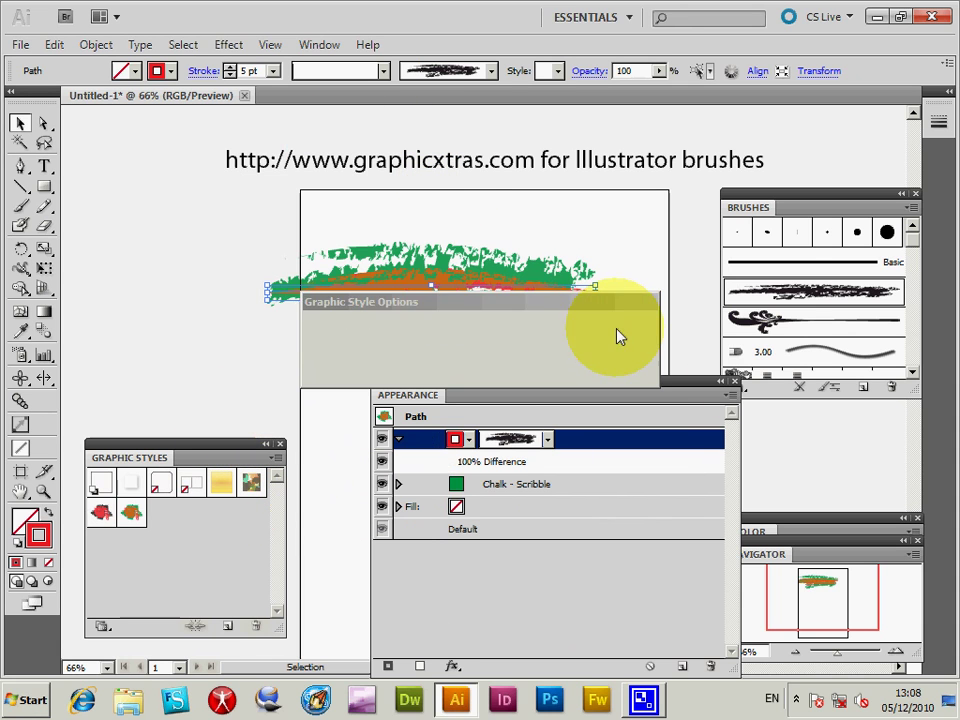
pyautogui.click(398, 483)
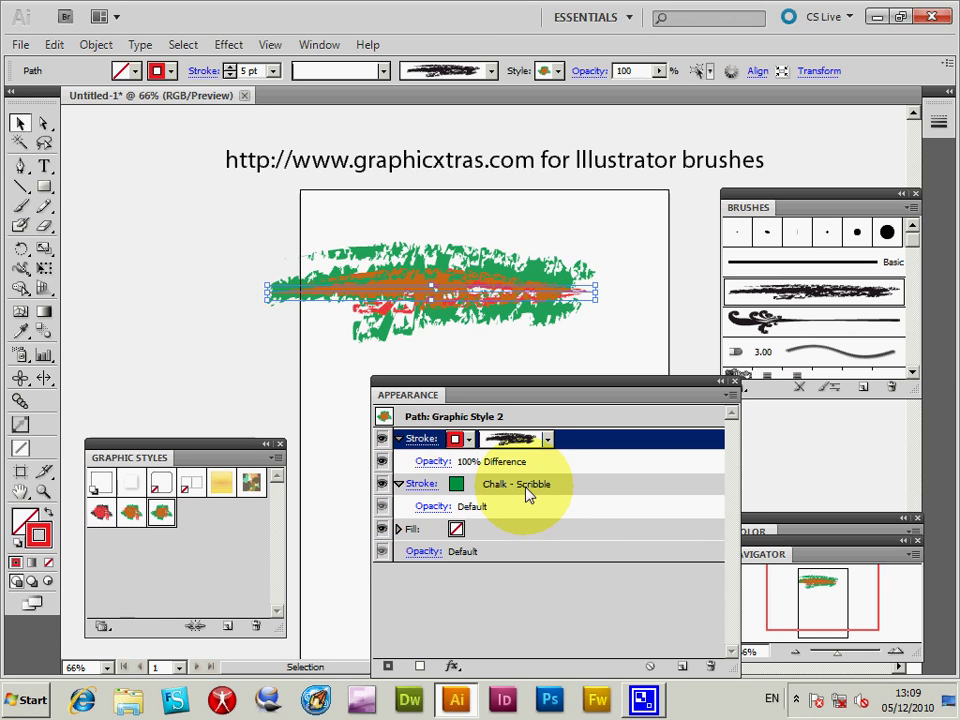
# Apply a 6 pixel Gaussian Blur to the green Chalk - Scribble stroke
pyautogui.click(526, 486)
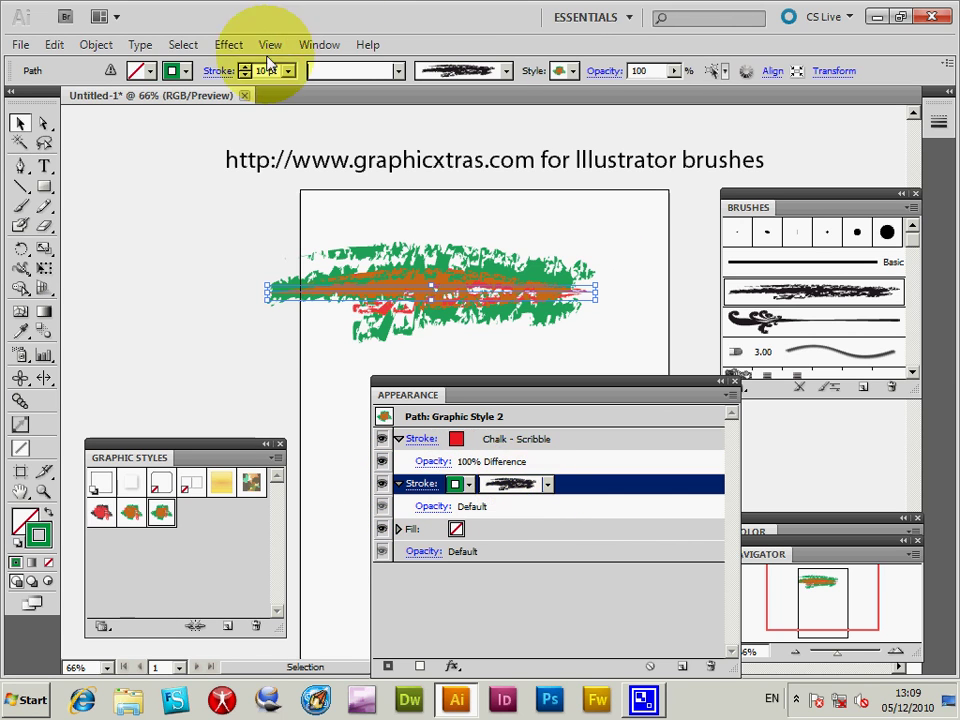
pyautogui.click(228, 47)
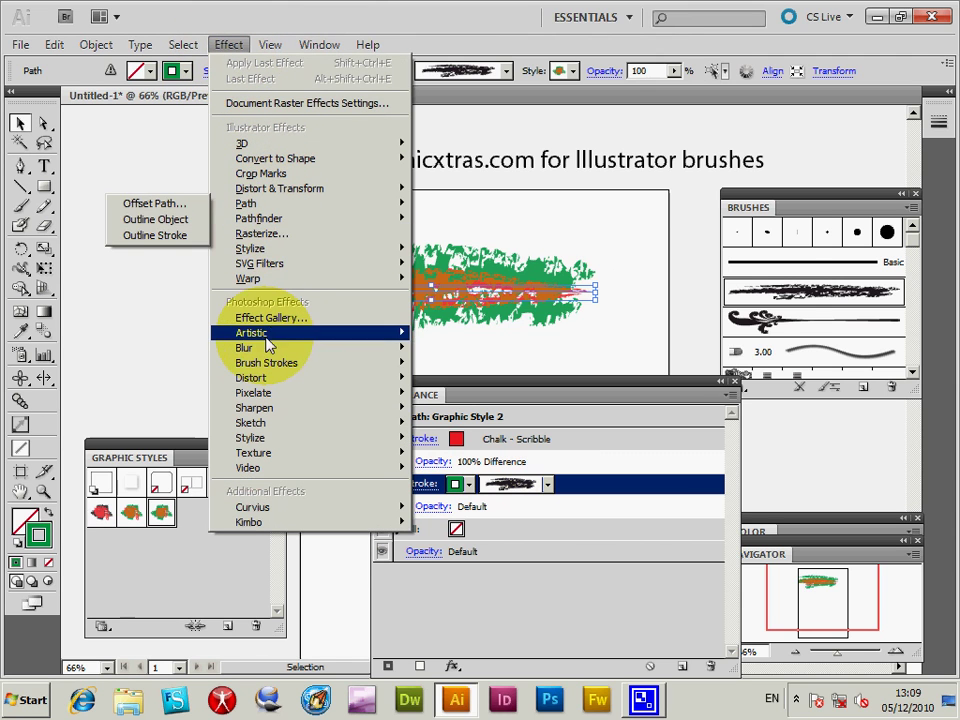
pyautogui.moveTo(274, 348)
pyautogui.click(122, 349)
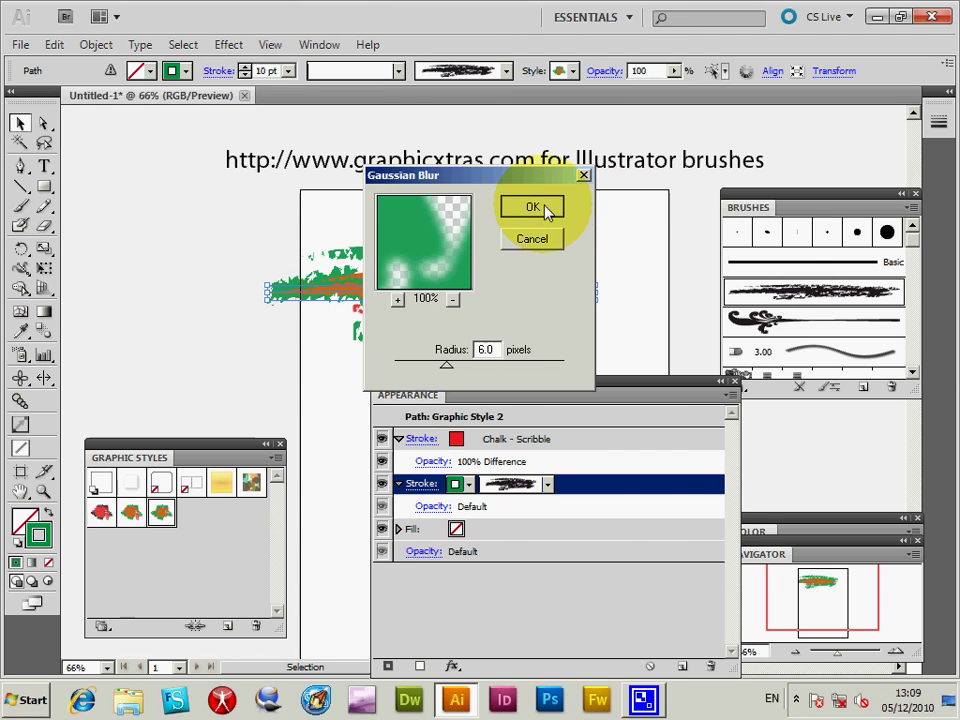
pyautogui.click(545, 207)
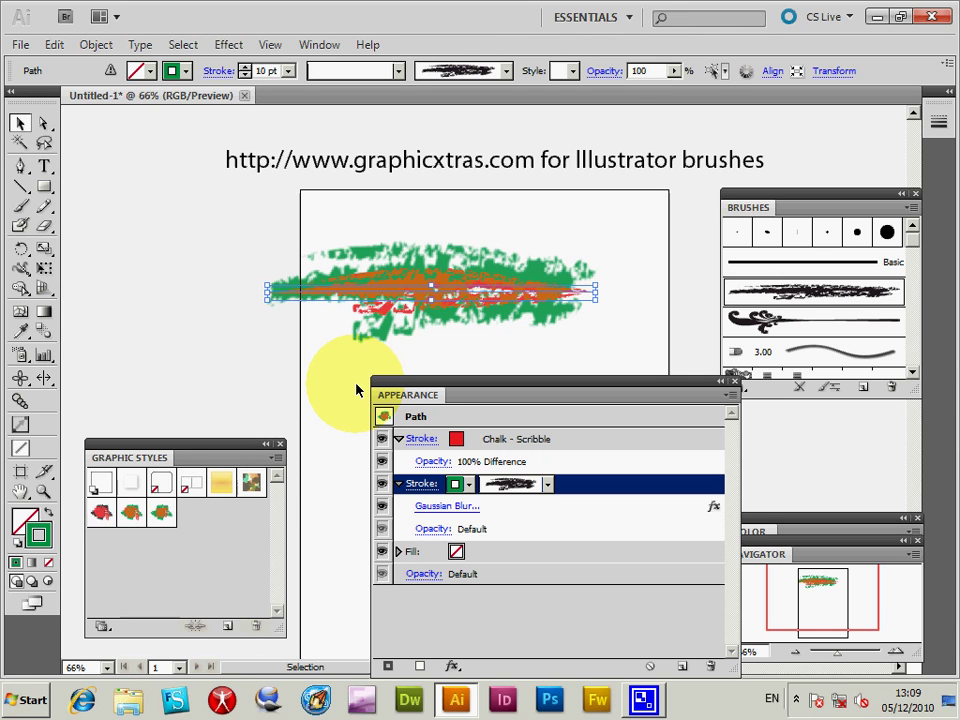
pyautogui.click(421, 443)
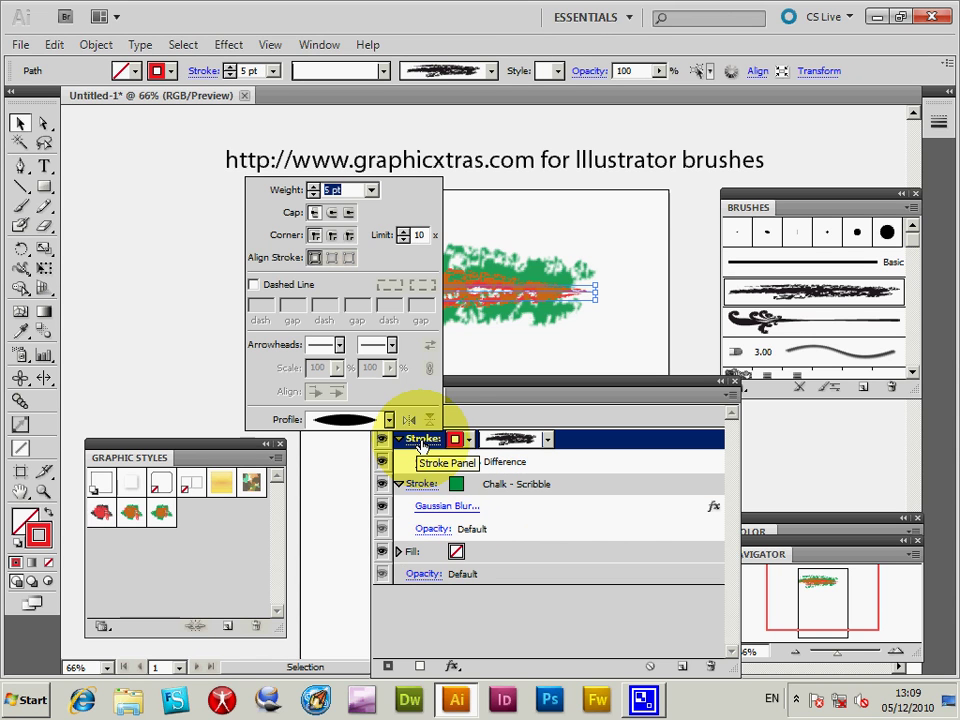
# Add a default Drop Shadow effect to the red Difference stroke
pyautogui.click(235, 52)
pyautogui.click(229, 45)
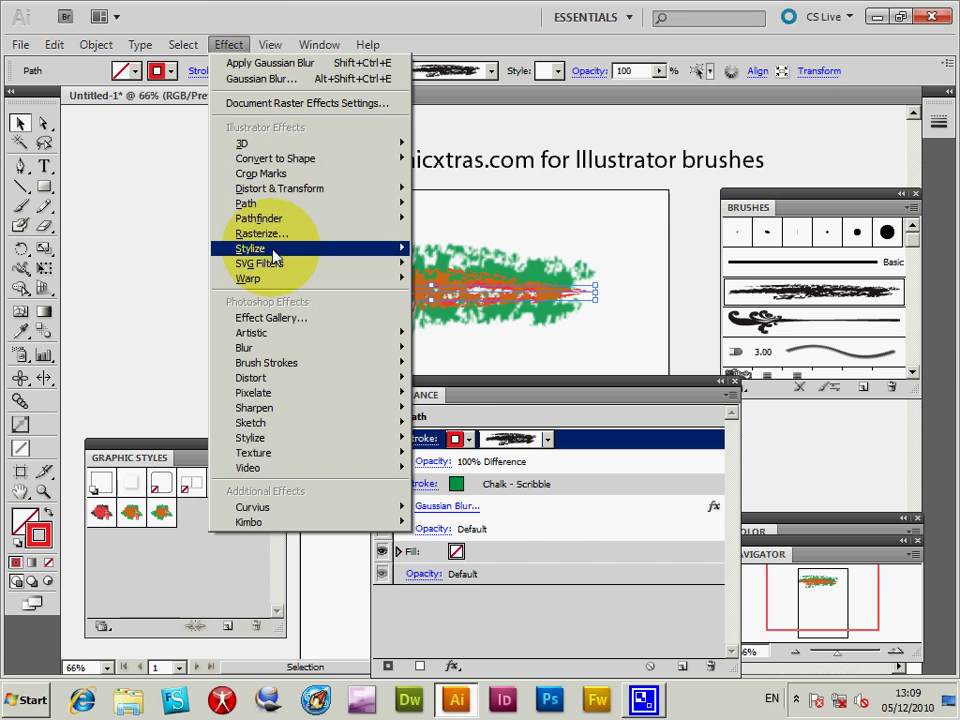
pyautogui.moveTo(273, 263)
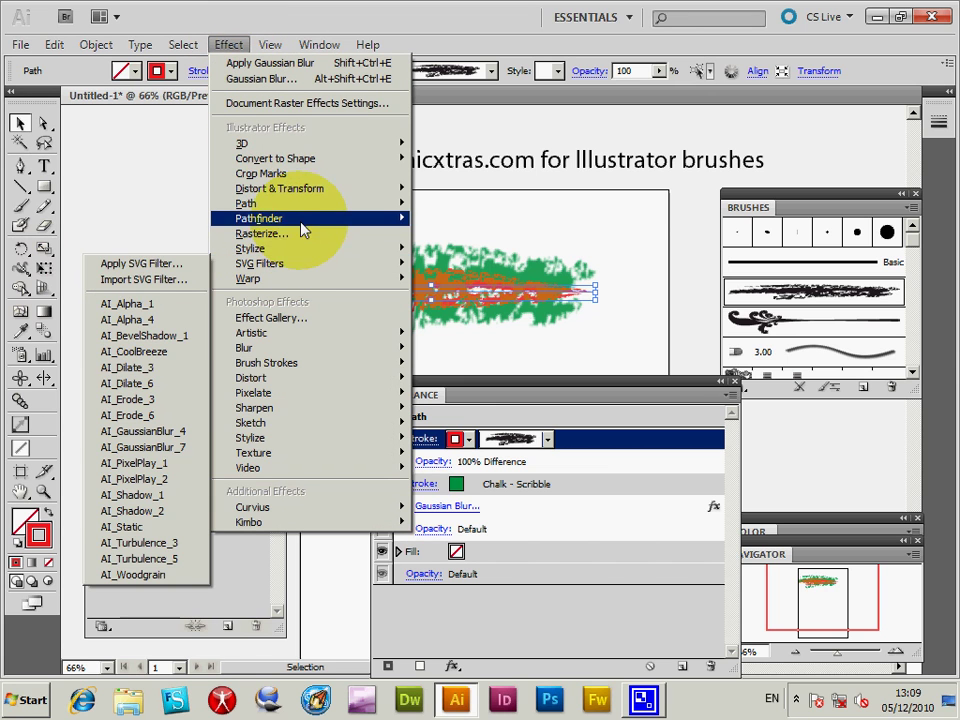
pyautogui.moveTo(306, 250)
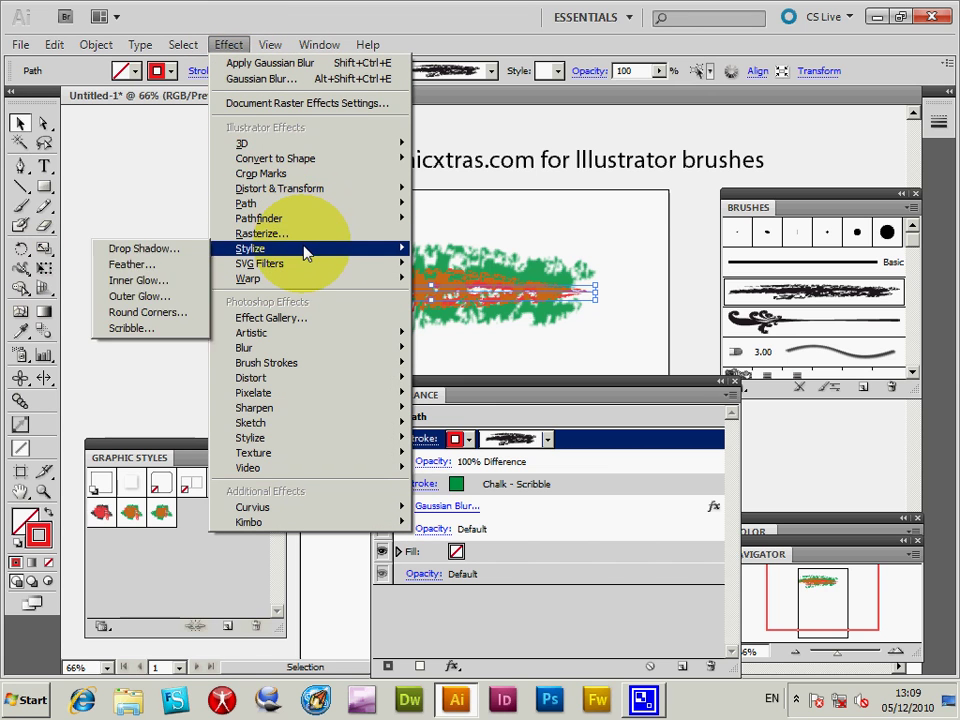
pyautogui.click(124, 250)
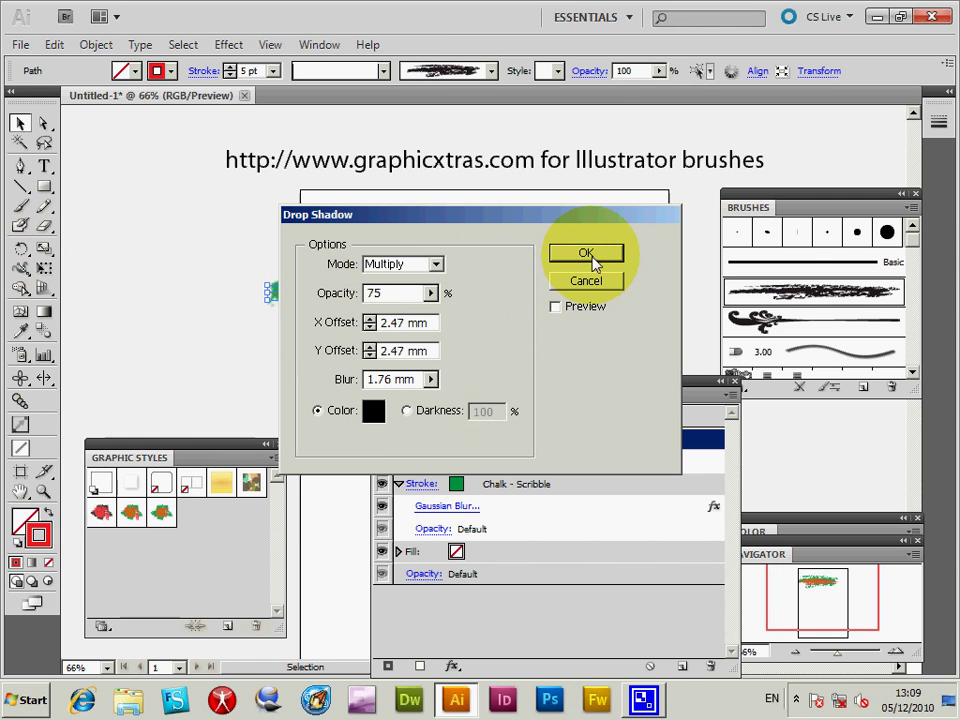
pyautogui.click(590, 256)
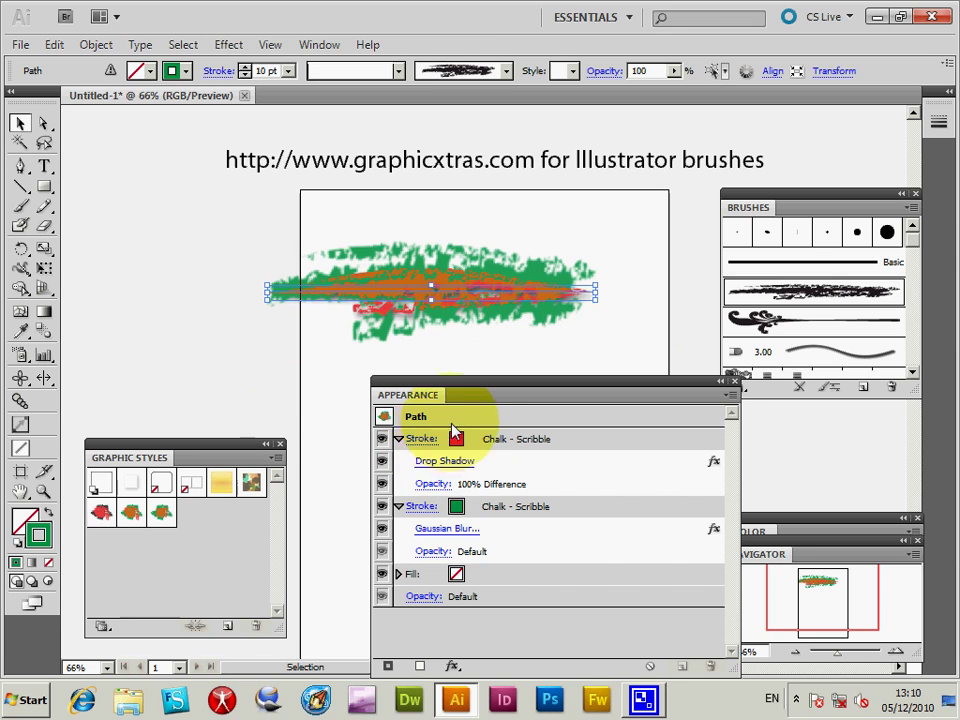
pyautogui.click(421, 440)
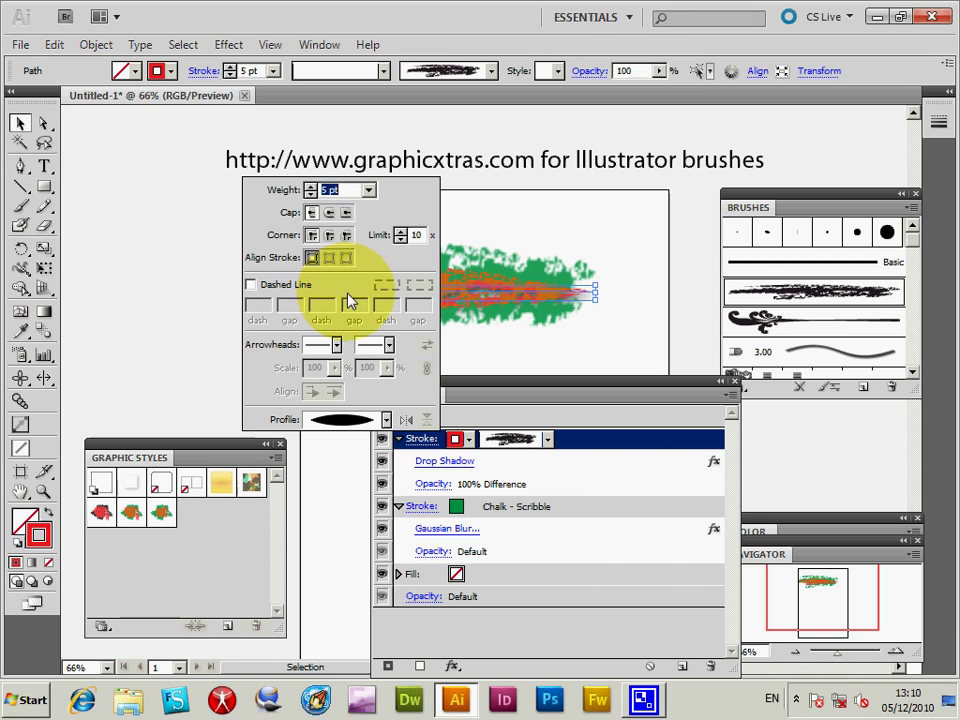
# Make the red stroke a dashed line with 2 pt dashes and 4 pt gaps
pyautogui.click(251, 286)
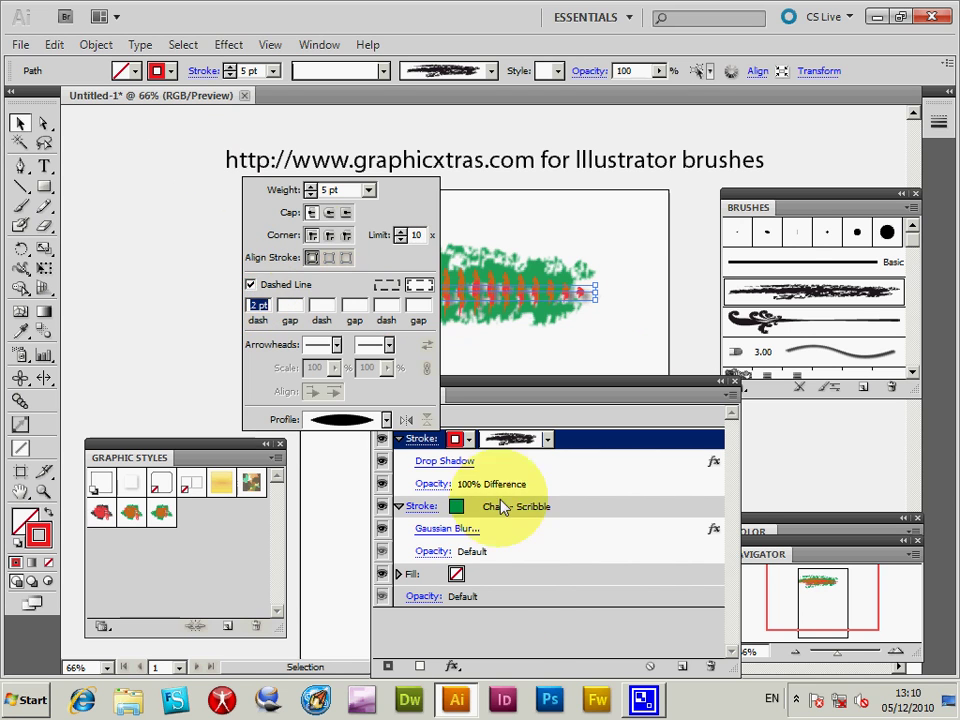
pyautogui.click(476, 476)
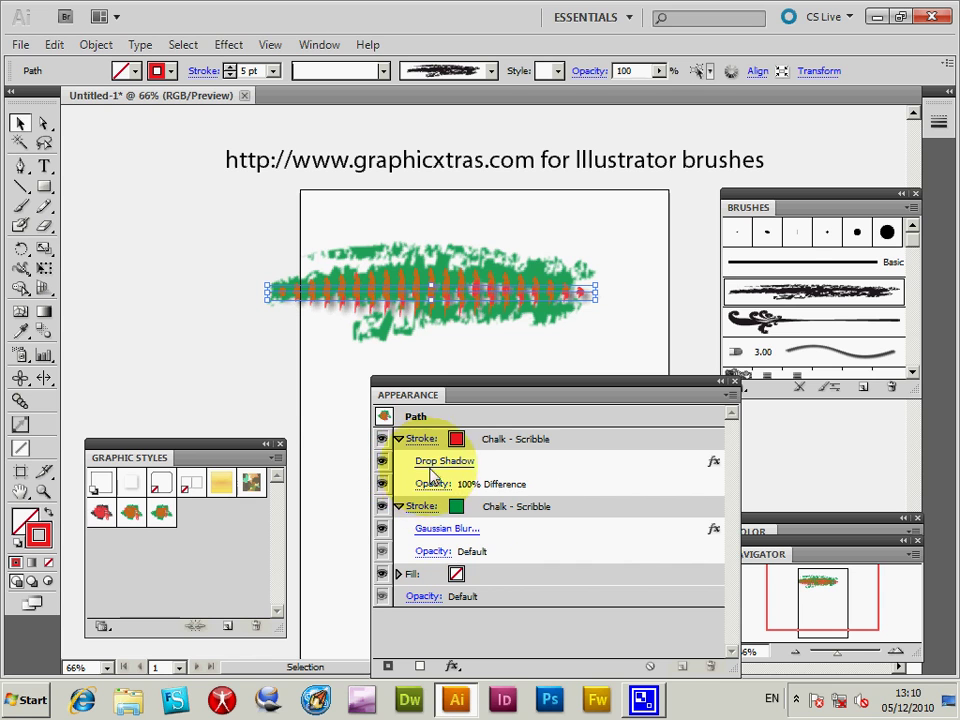
pyautogui.click(399, 440)
pyautogui.click(399, 440)
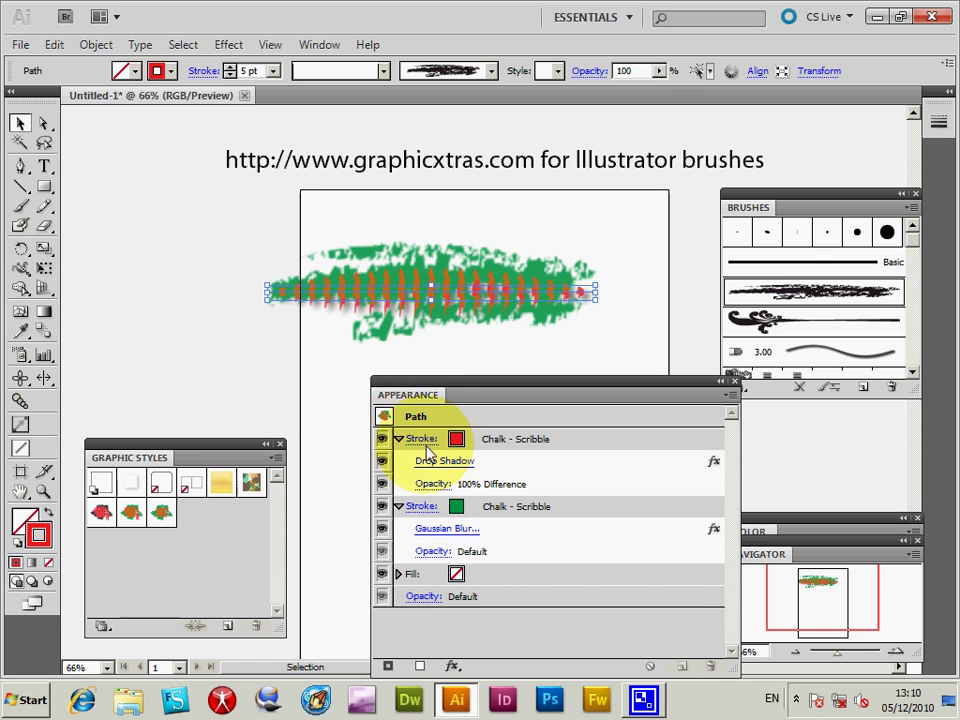
pyautogui.click(421, 439)
pyautogui.click(260, 305)
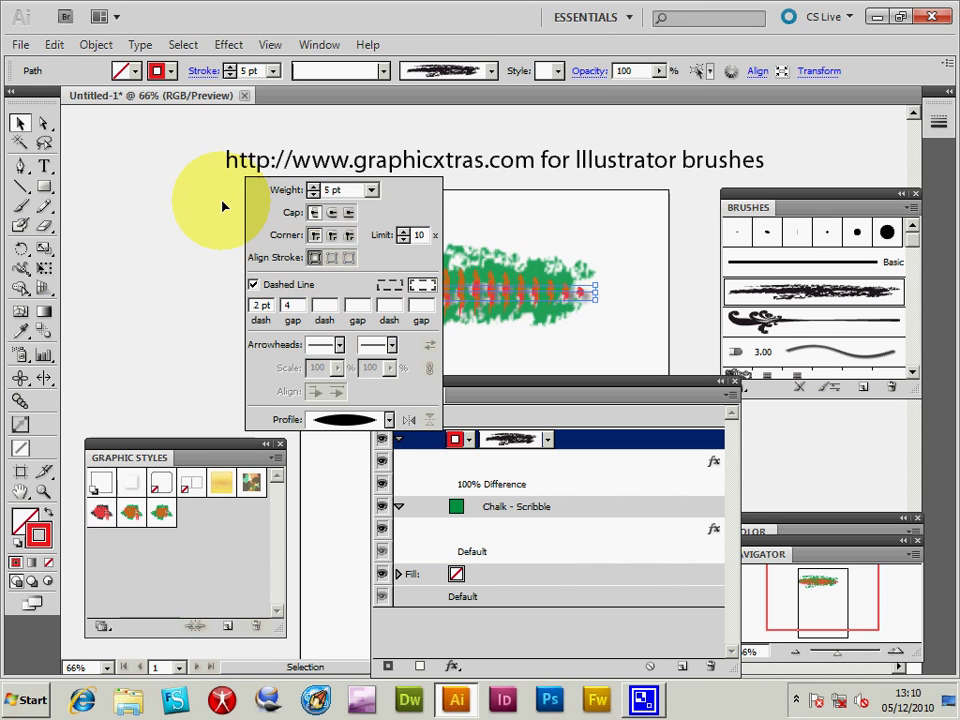
pyautogui.write('4')
pyautogui.press('Tab')
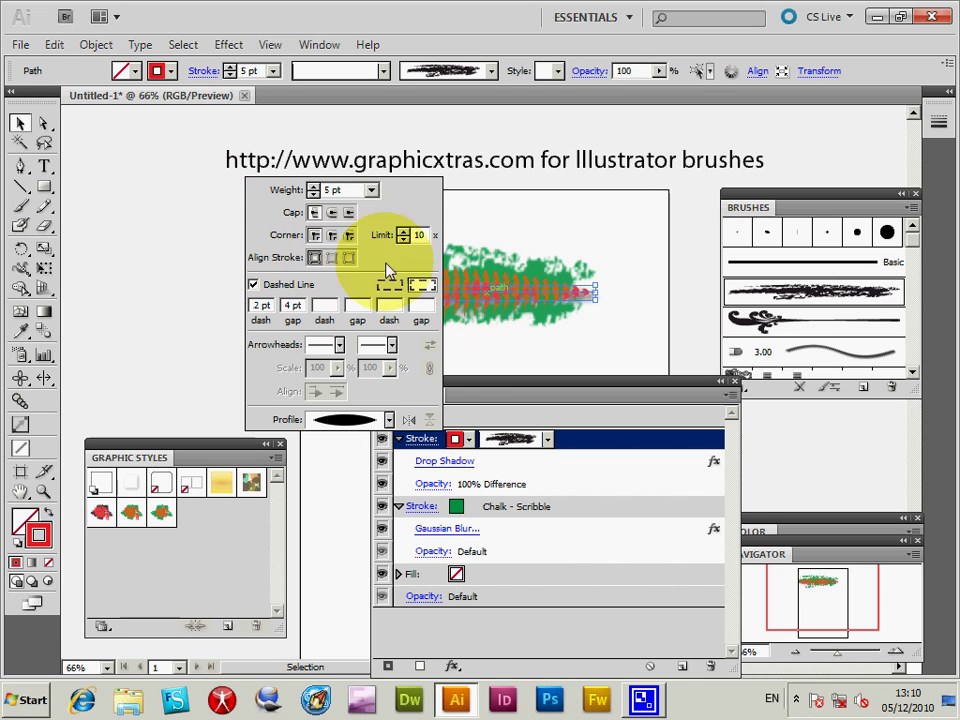
pyautogui.click(566, 550)
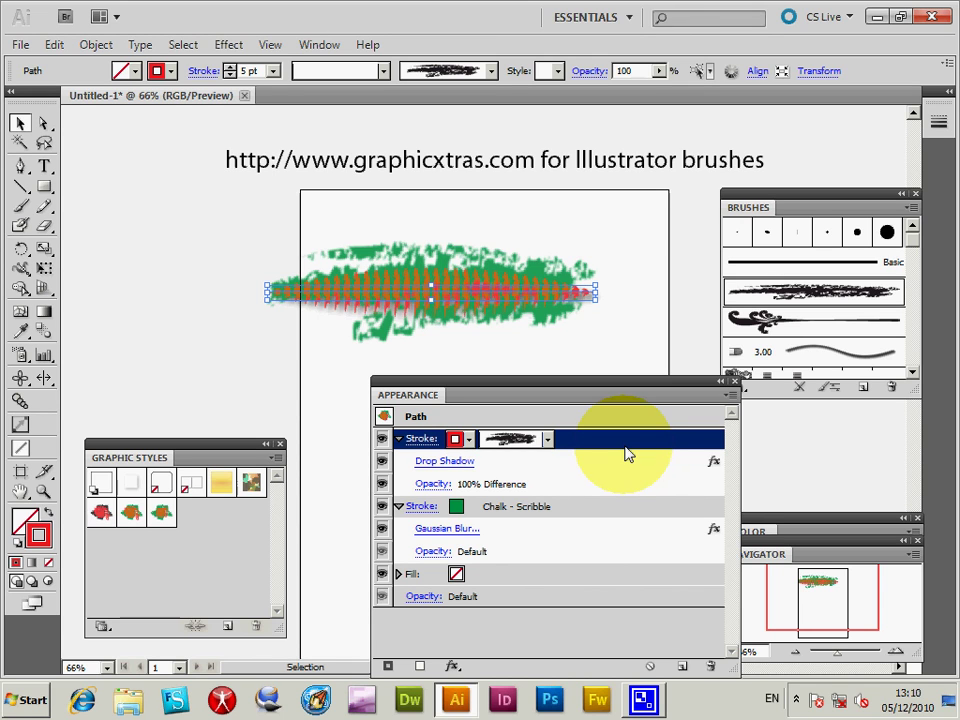
# Save the line's appearance as 'Graphic Style 3', then delete the original line
pyautogui.click(276, 460)
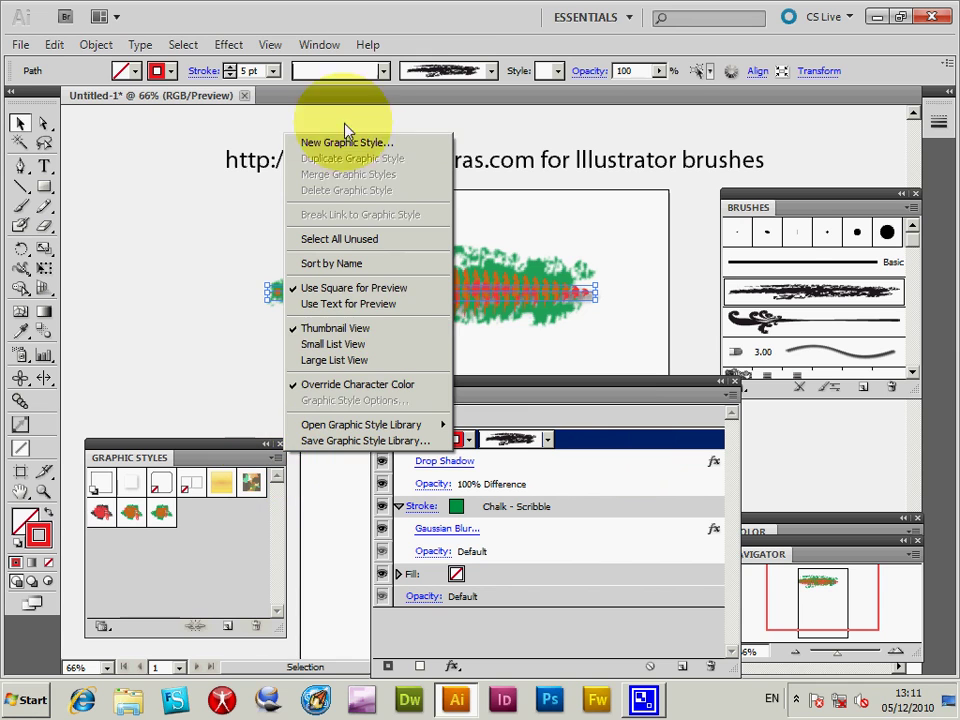
pyautogui.click(365, 152)
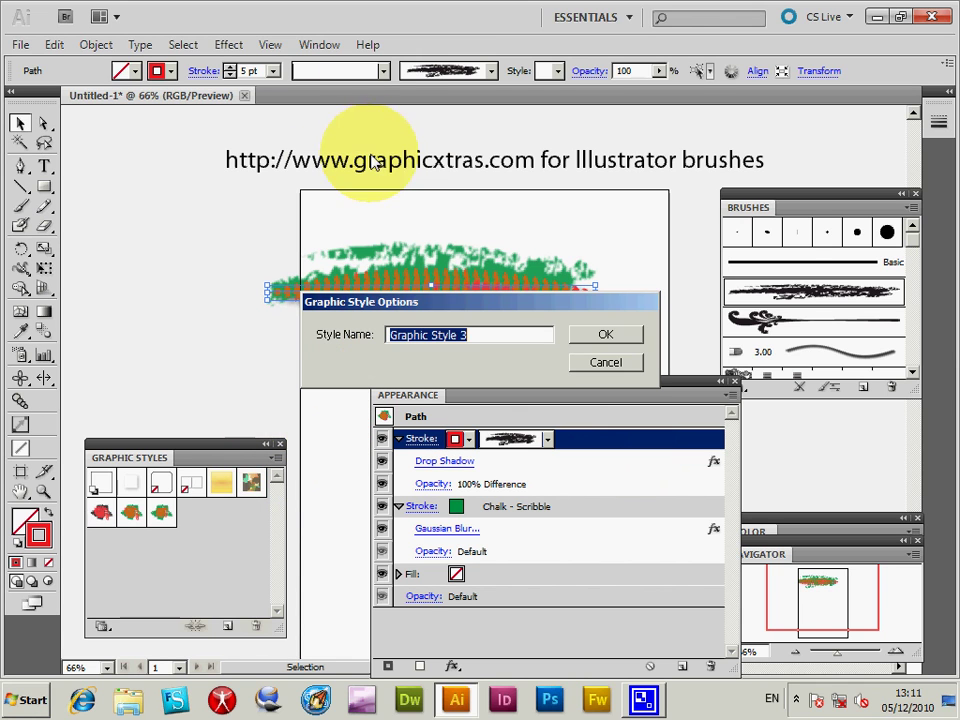
pyautogui.click(625, 339)
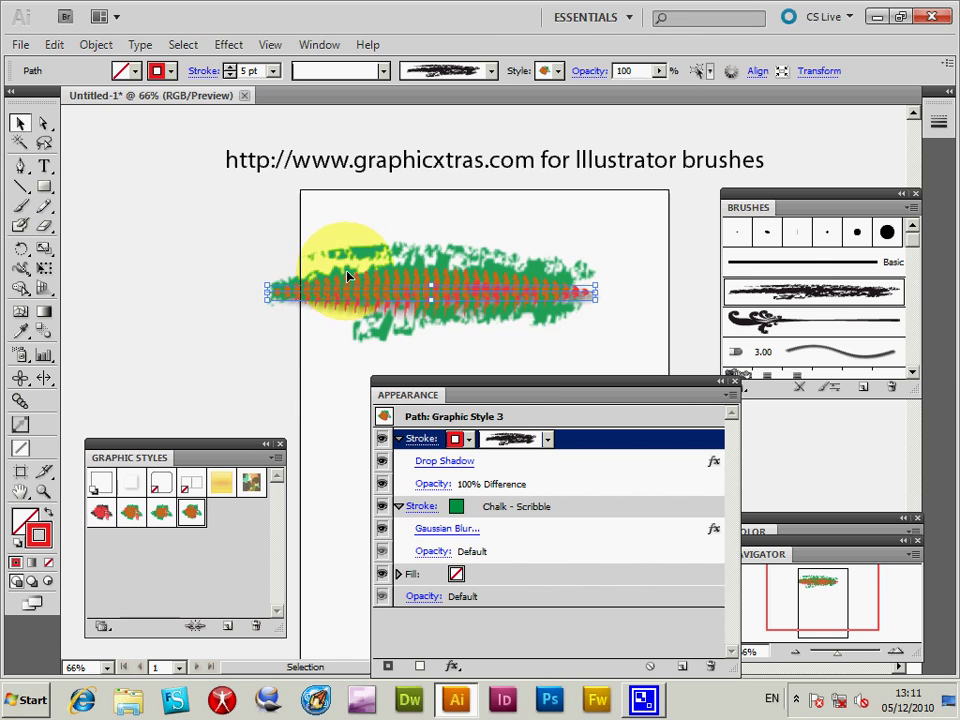
pyautogui.press('Delete')
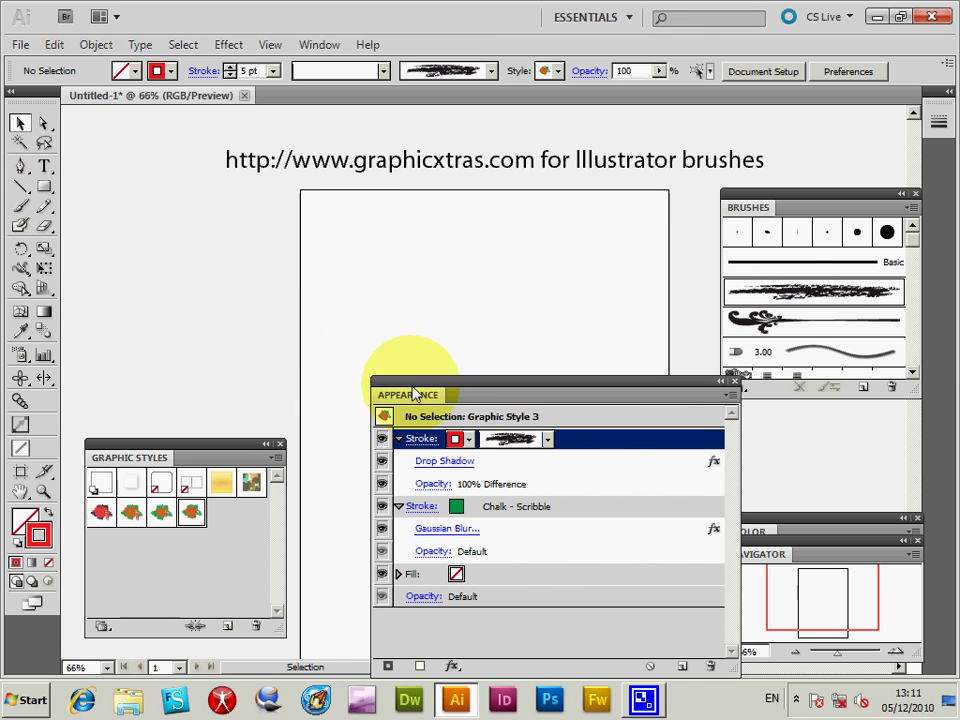
# Draw a long diagonal curve with the Paintbrush and reposition it on the artboard
pyautogui.moveTo(392, 383); pyautogui.dragTo(636, 395)
pyautogui.click(20, 205)
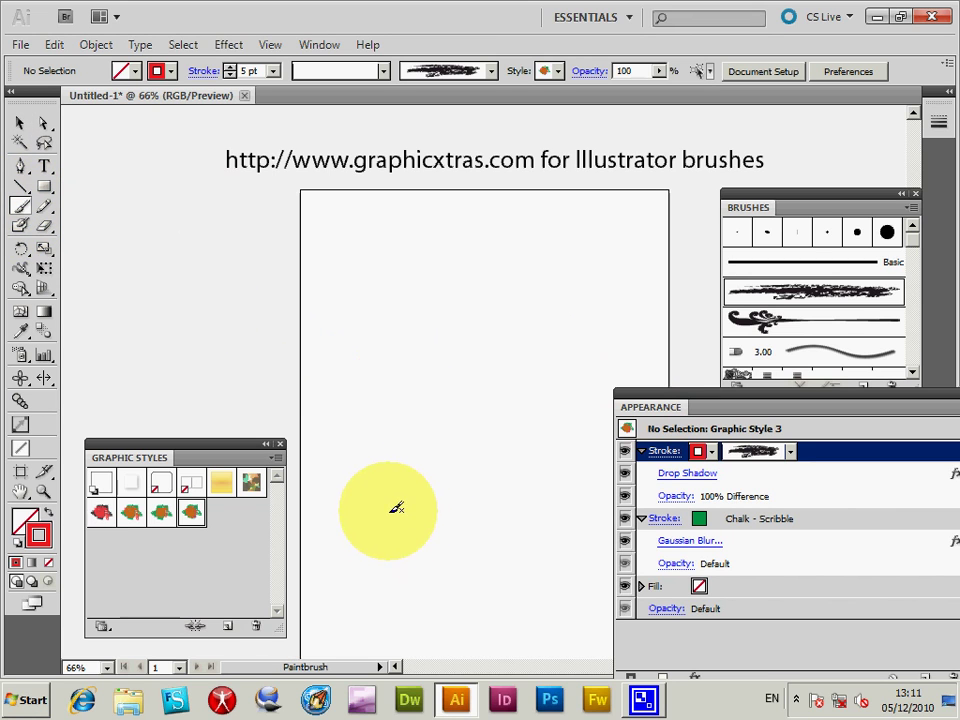
pyautogui.moveTo(390, 518)
pyautogui.mouseDown()
pyautogui.moveTo(150, 20)
pyautogui.moveTo(508, 176)
pyautogui.mouseUp()
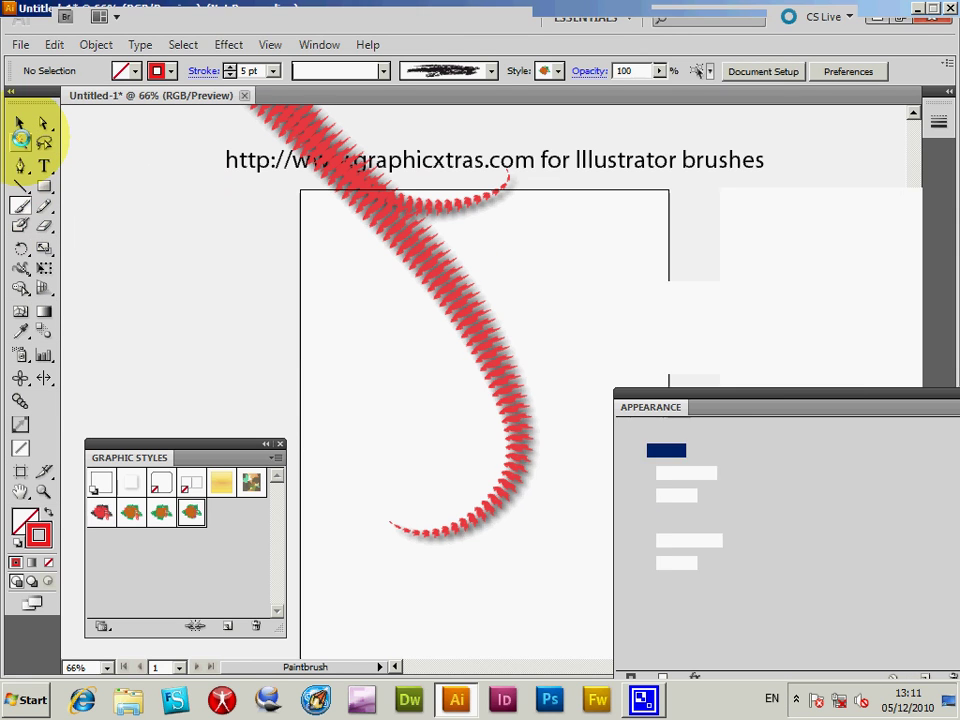
pyautogui.click(24, 119)
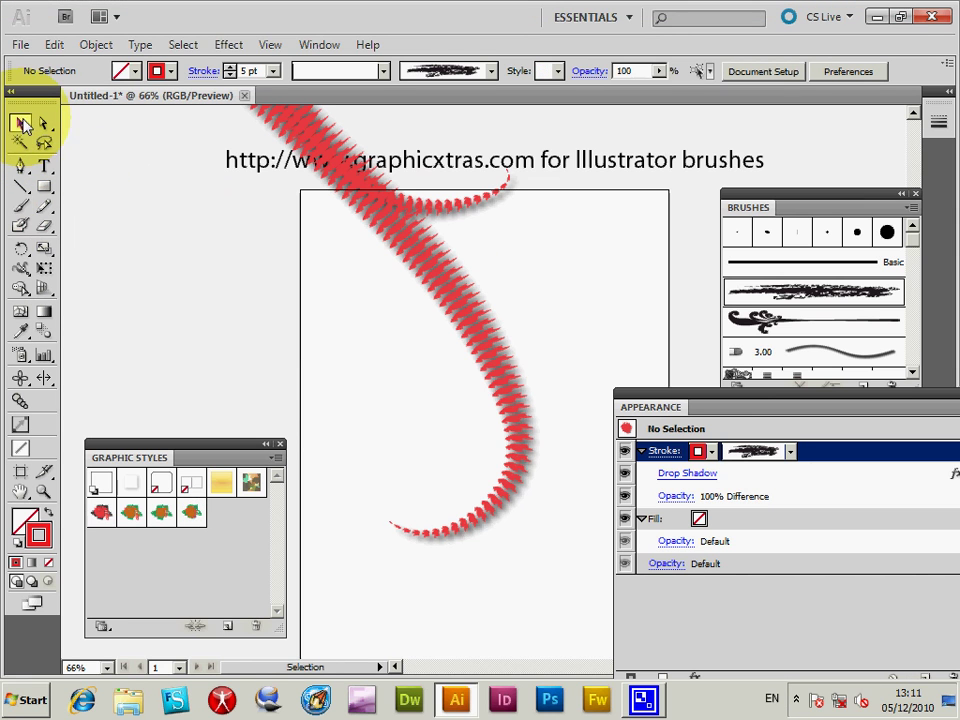
pyautogui.moveTo(444, 275)
pyautogui.mouseDown()
pyautogui.moveTo(498, 458)
pyautogui.moveTo(487, 477)
pyautogui.mouseUp()
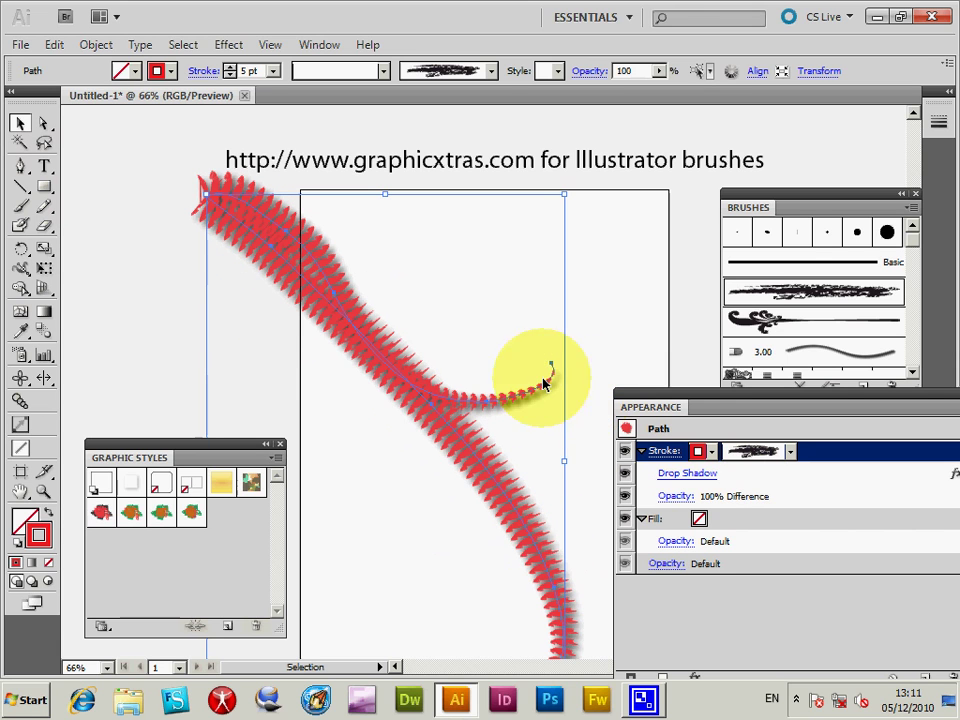
# Apply the Graphic Style 3 swatch to the selected freehand curve
pyautogui.click(193, 515)
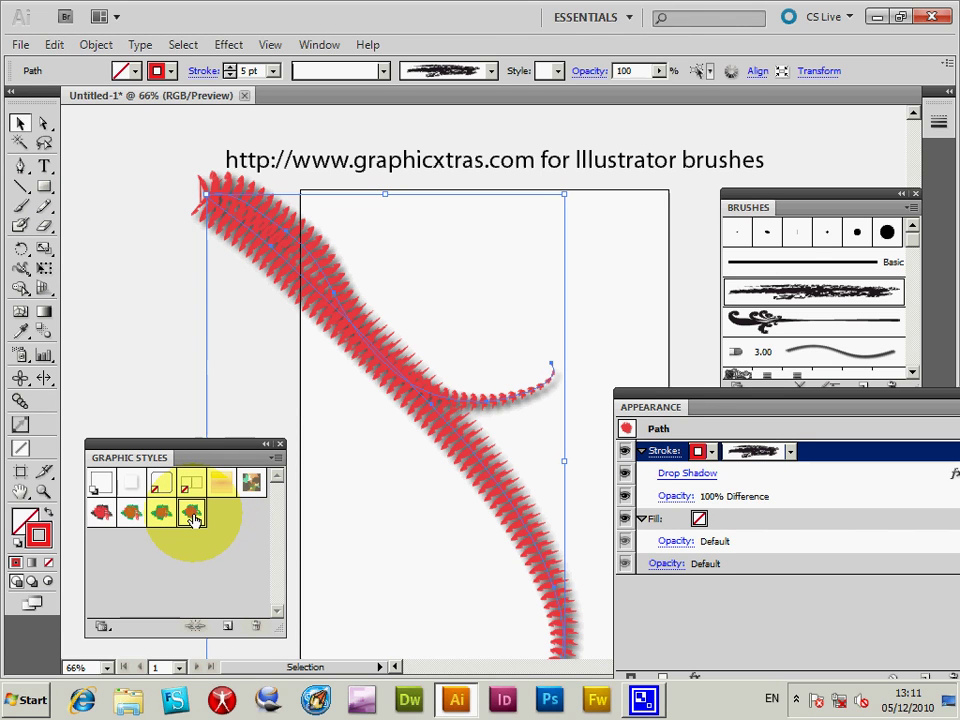